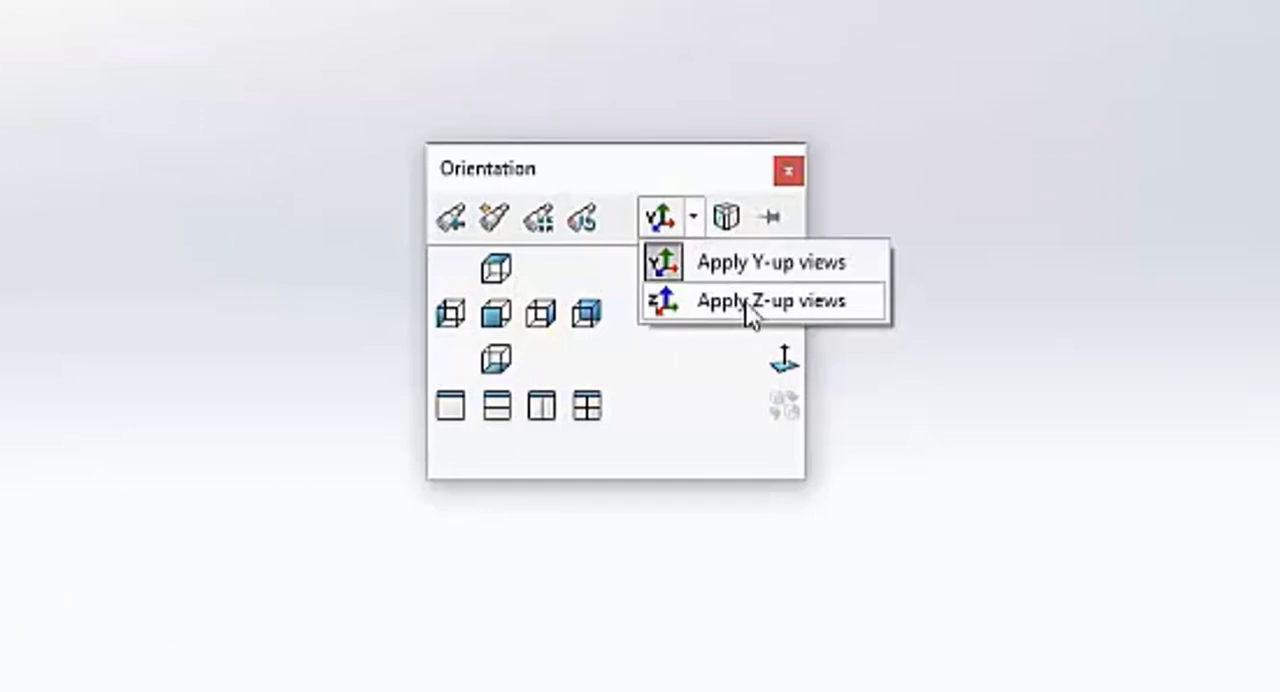
- Switch the view orientation to Z-up views and accept the change
left_click(750, 303)
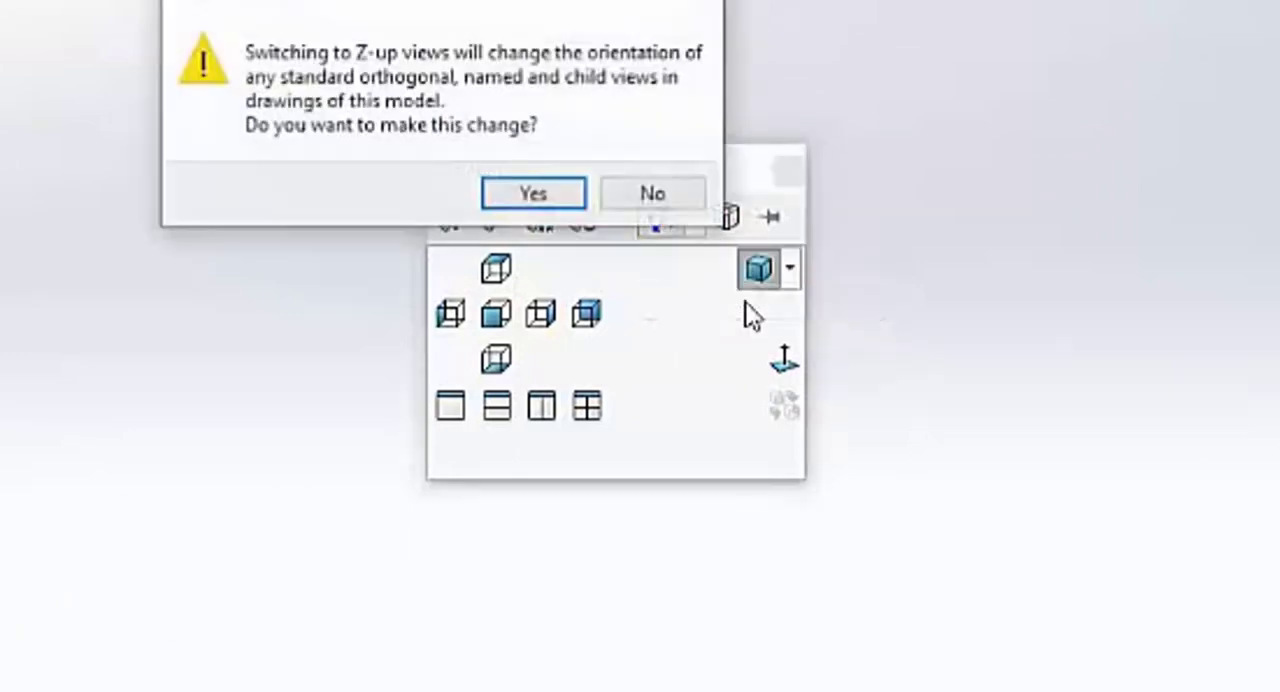
left_click(534, 195)
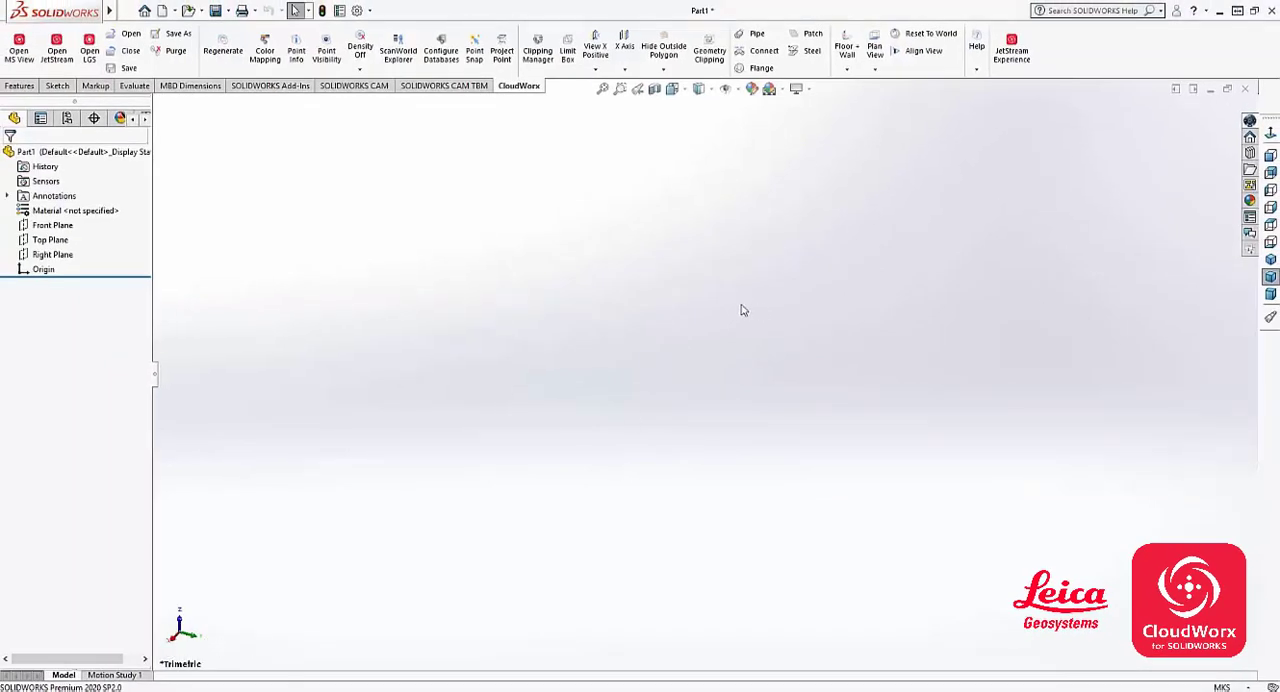
- Open the LGS point cloud file P40_DeiselKeroExch.lgs using the Default (current) coordinate system
left_click(89, 55)
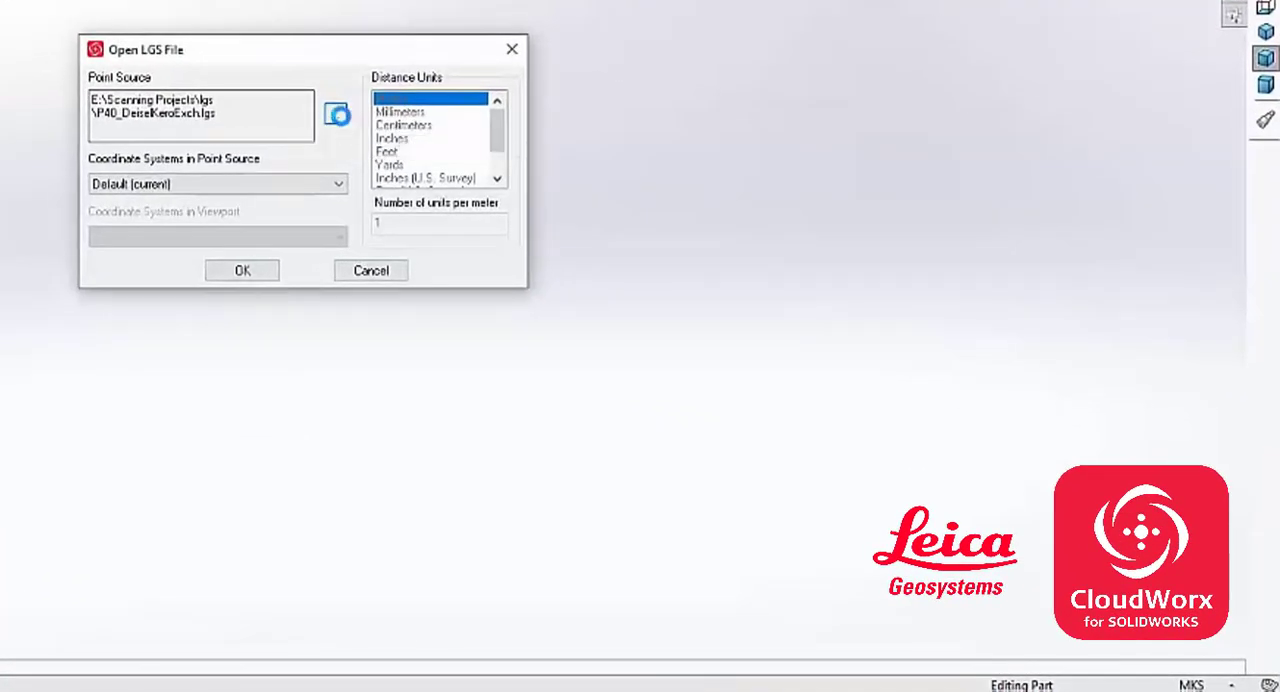
left_click(342, 117)
double_click(611, 215)
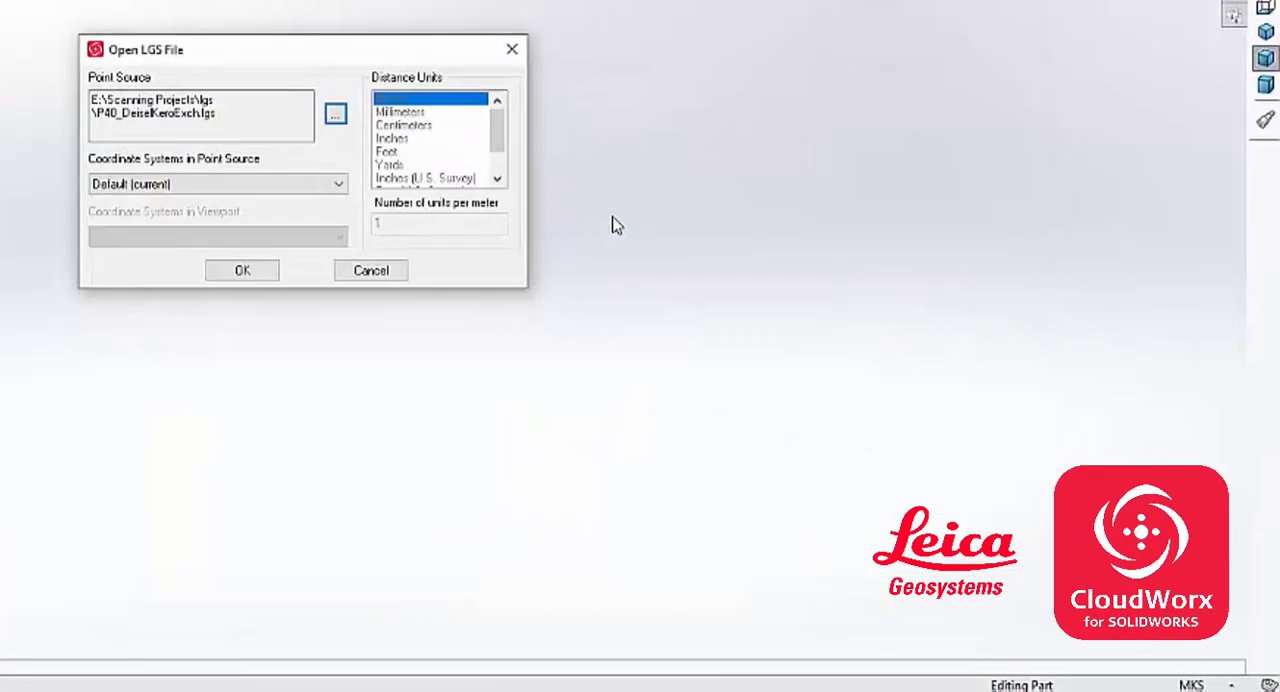
left_click(222, 184)
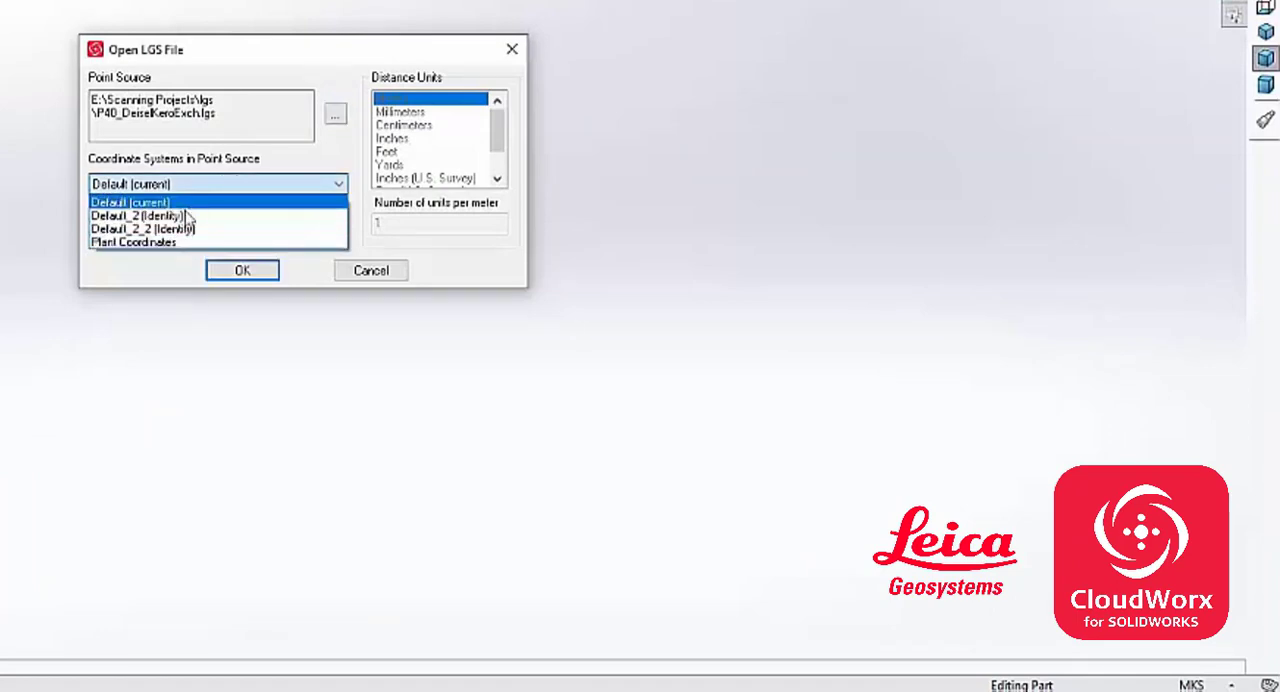
left_click(188, 203)
left_click(242, 270)
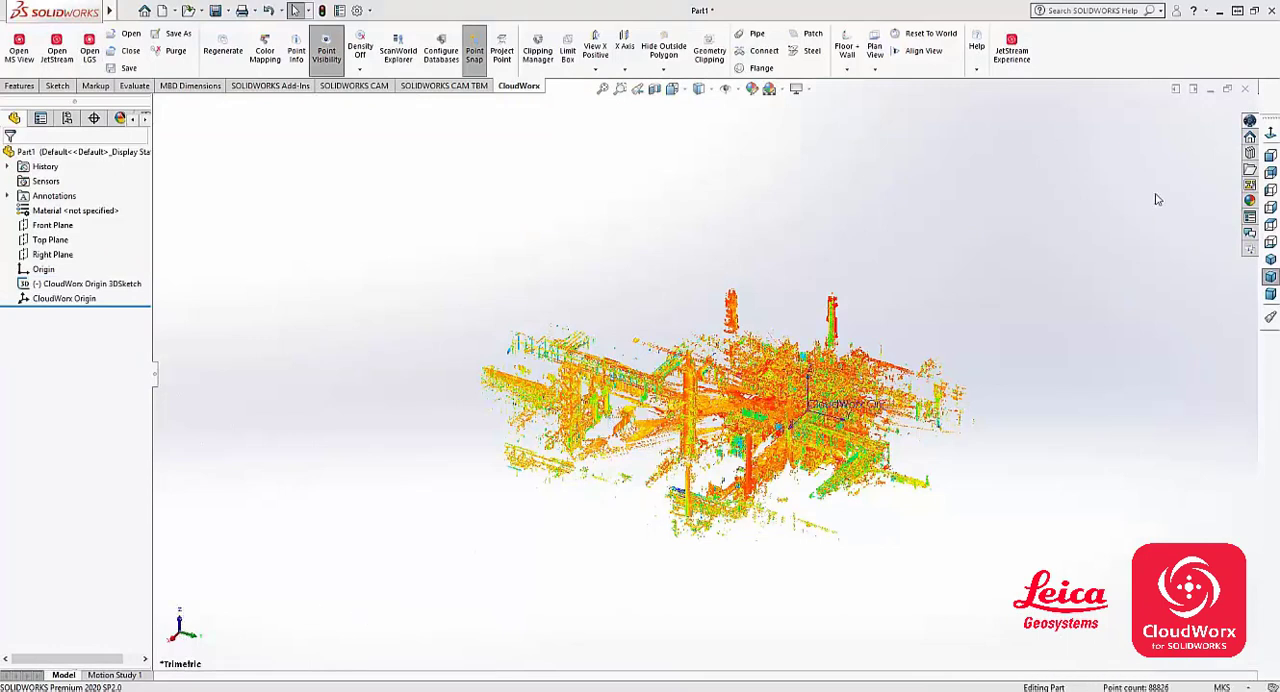
- View the loaded point cloud from the top, front and isometric orientations
left_click(1270, 226)
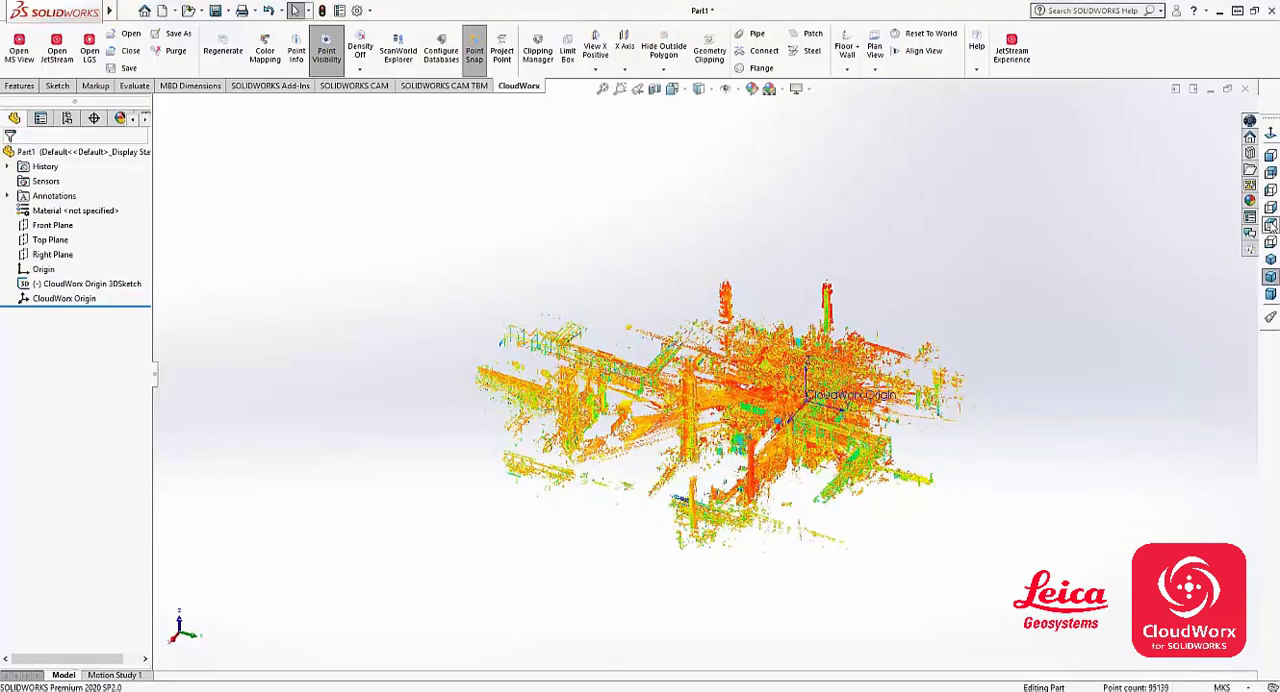
left_click(1270, 155)
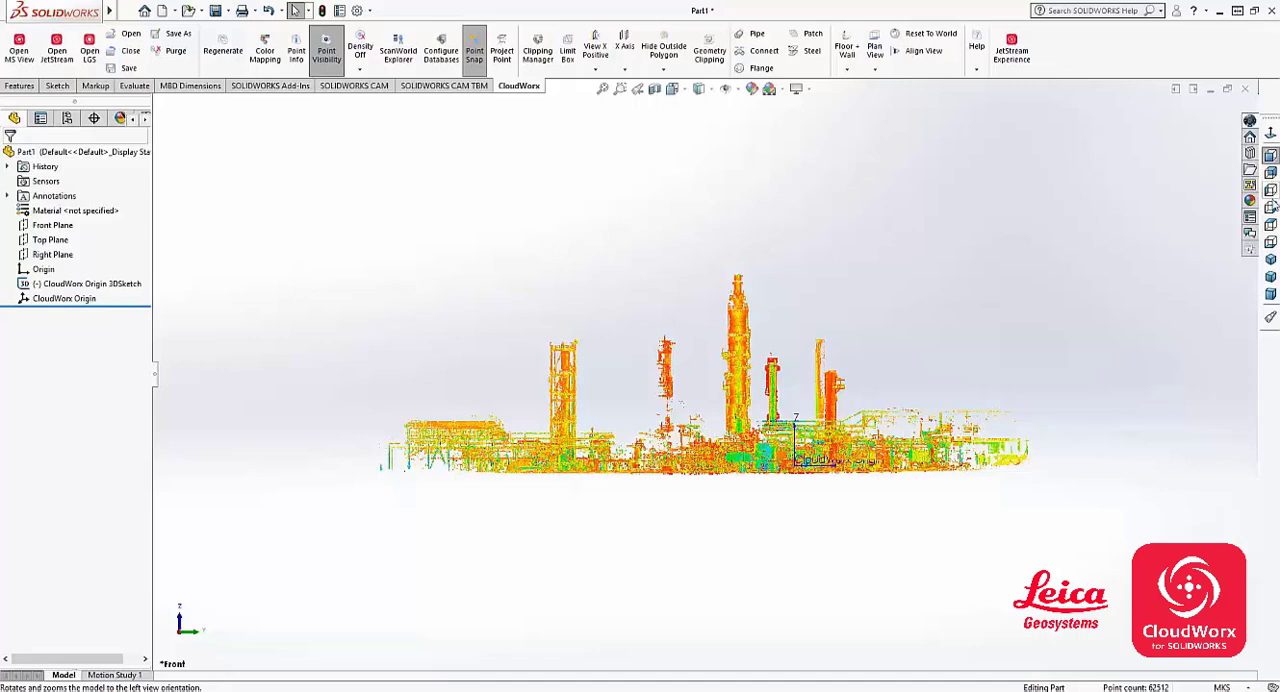
left_click(1270, 259)
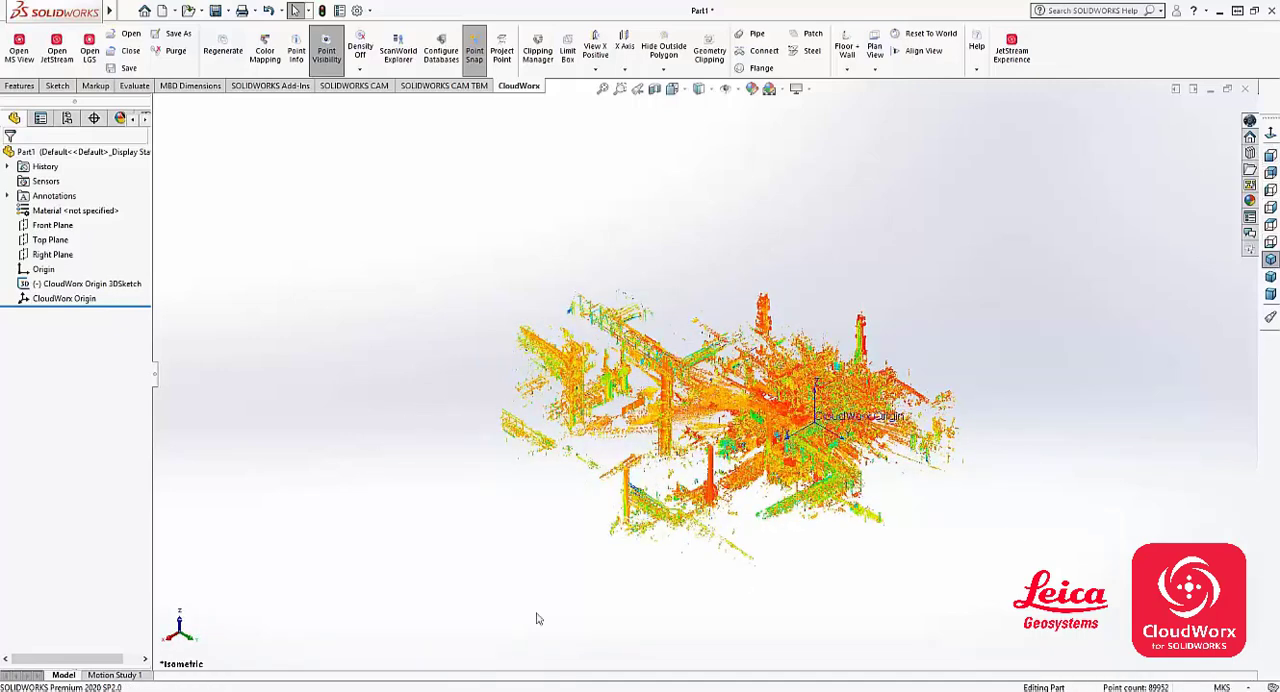
- Apply True Color mapping to the point cloud
left_click(265, 50)
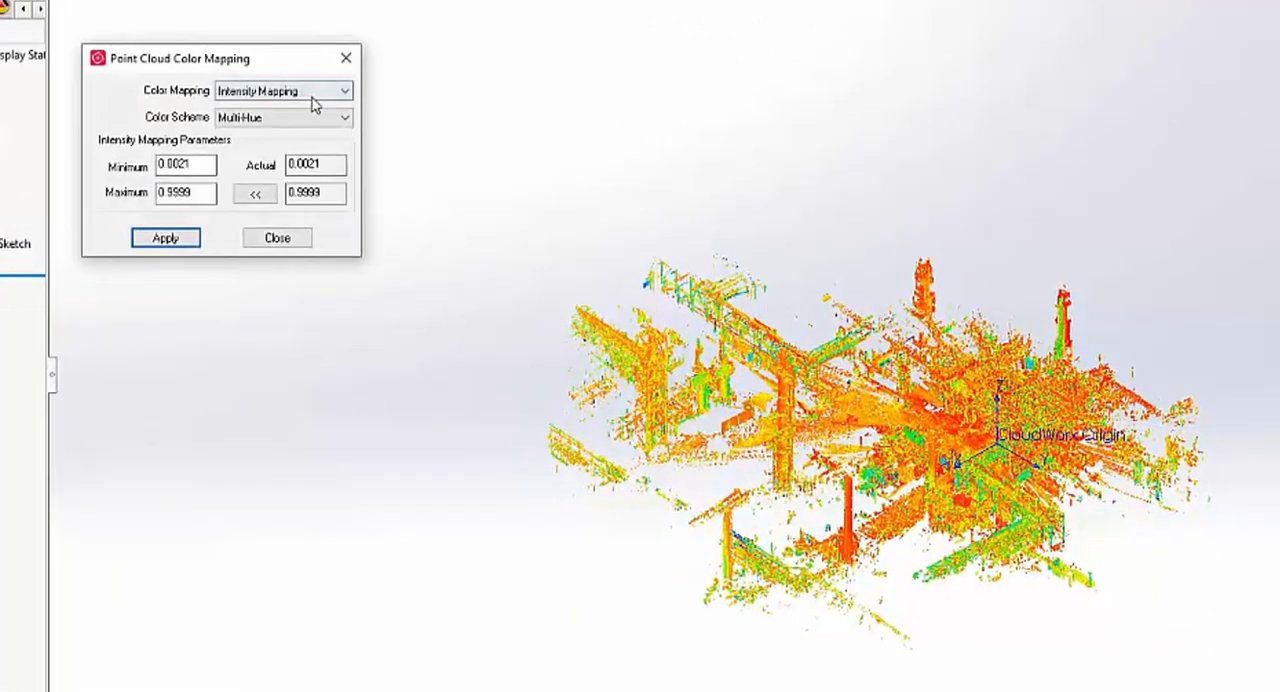
left_click(303, 91)
left_click(292, 120)
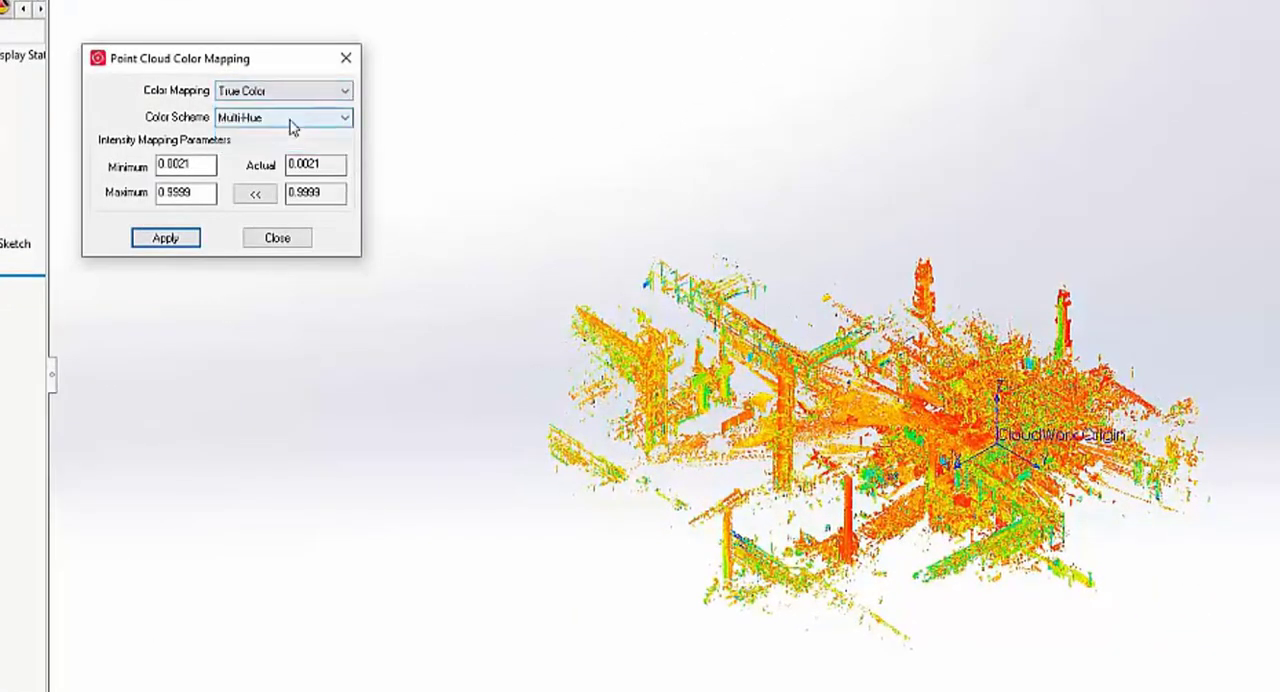
left_click(168, 242)
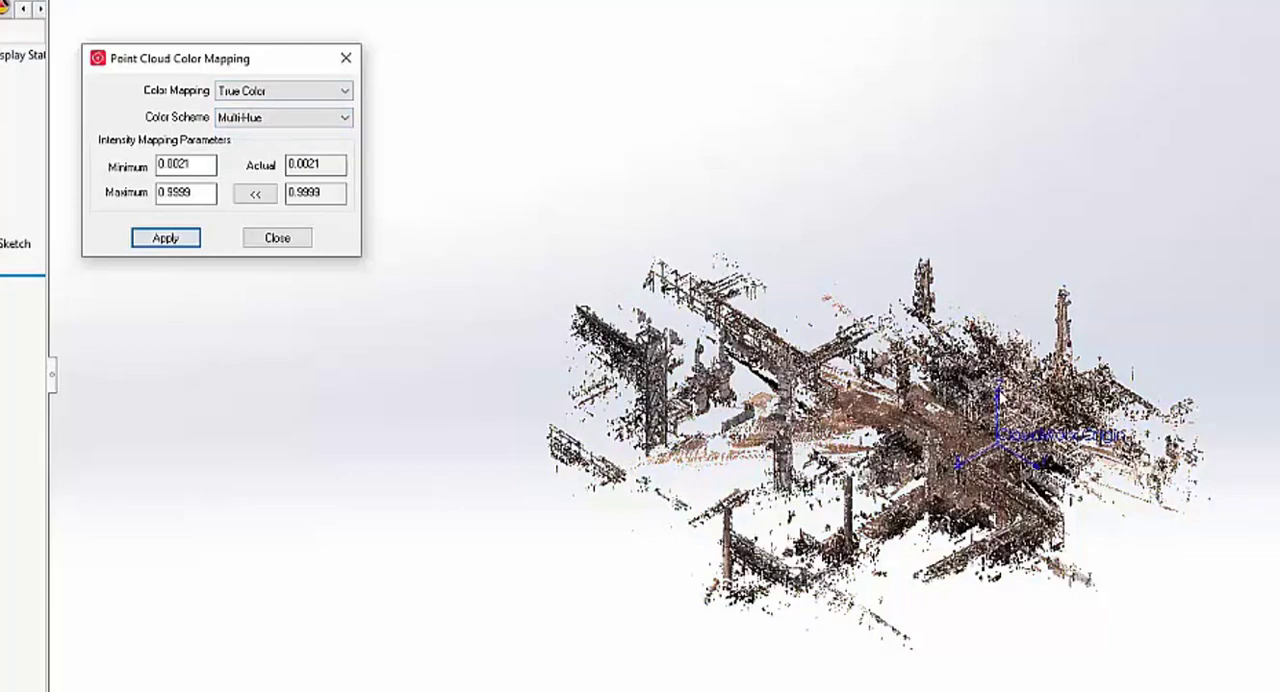
scroll(1014, 415, "down", 6)
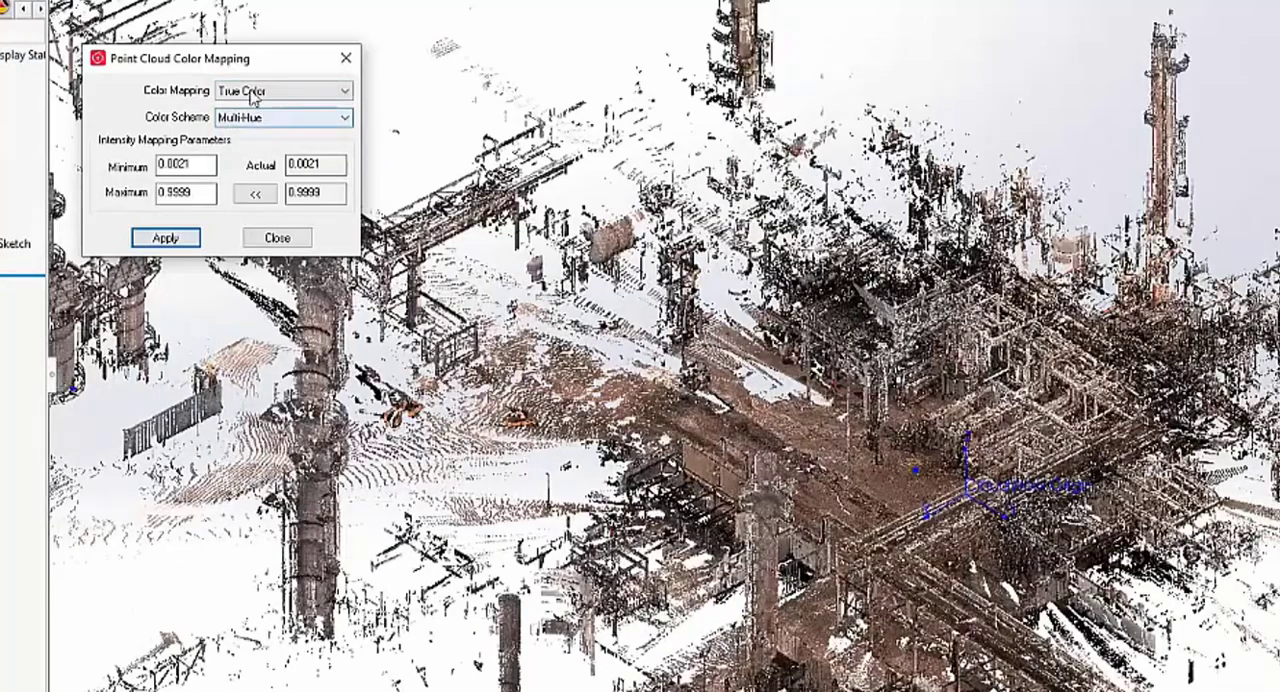
- Apply Intensity Mapping with the Grayscale color scheme to the point cloud
left_click(252, 92)
left_click(280, 128)
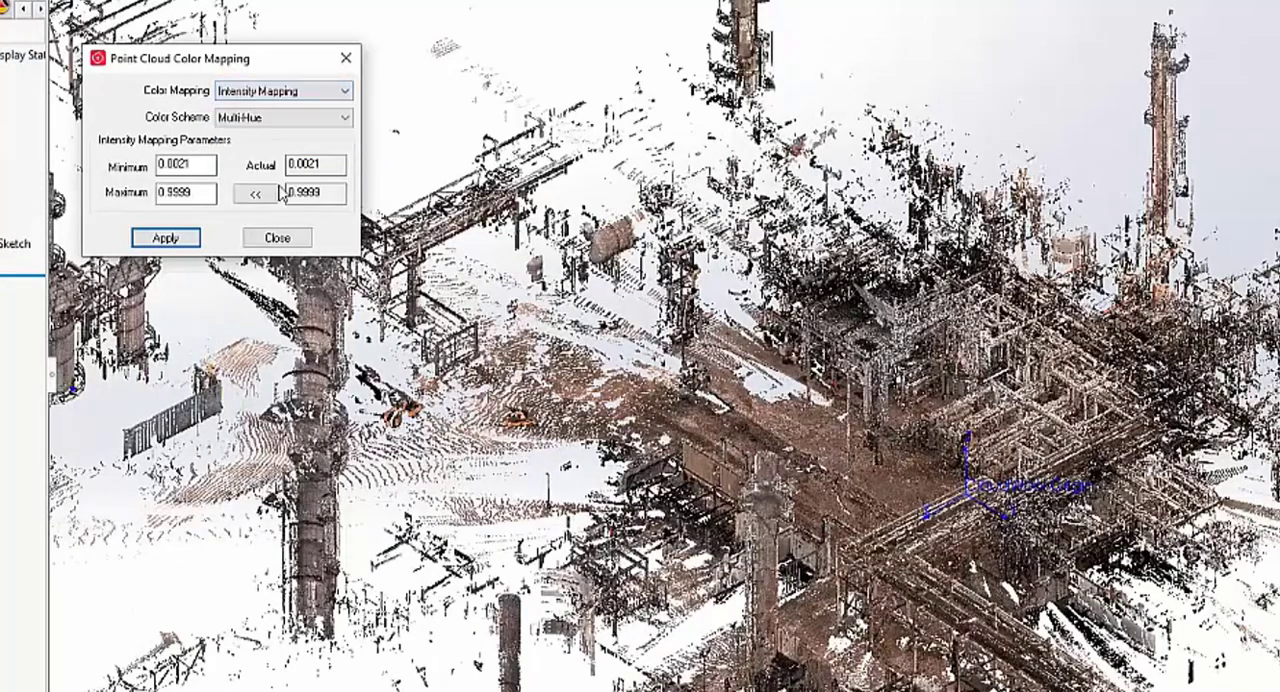
left_click(245, 120)
left_click(265, 162)
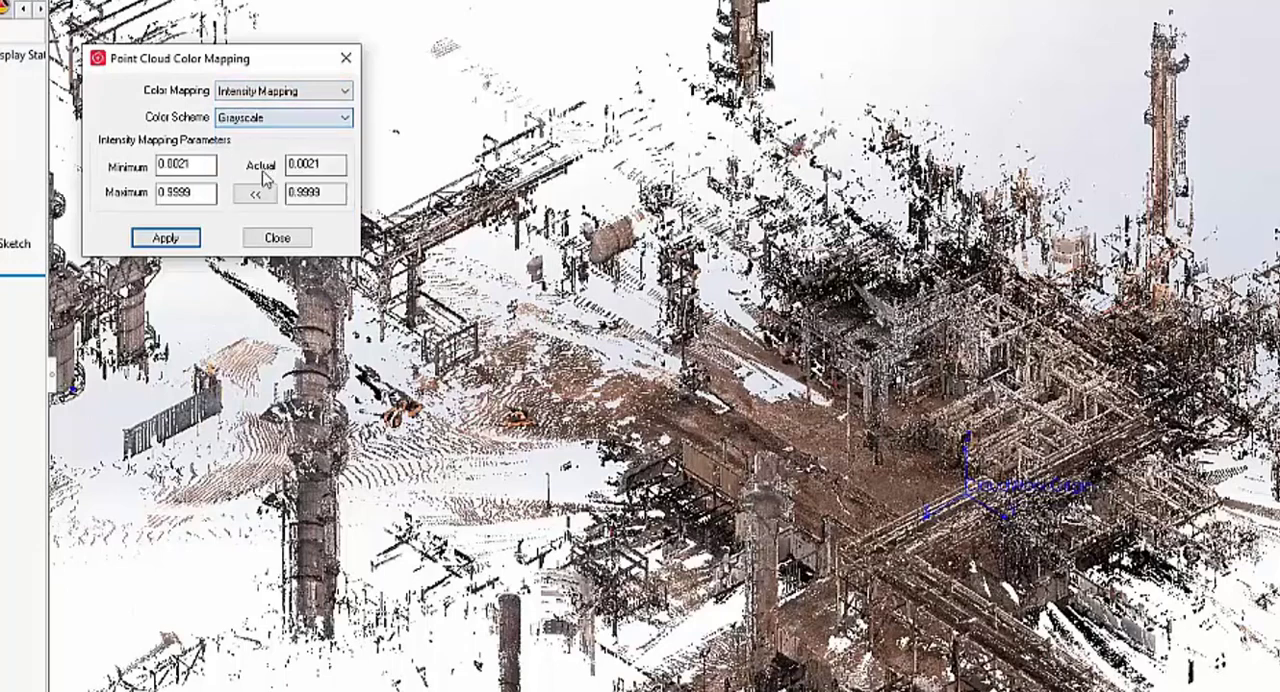
left_click(165, 237)
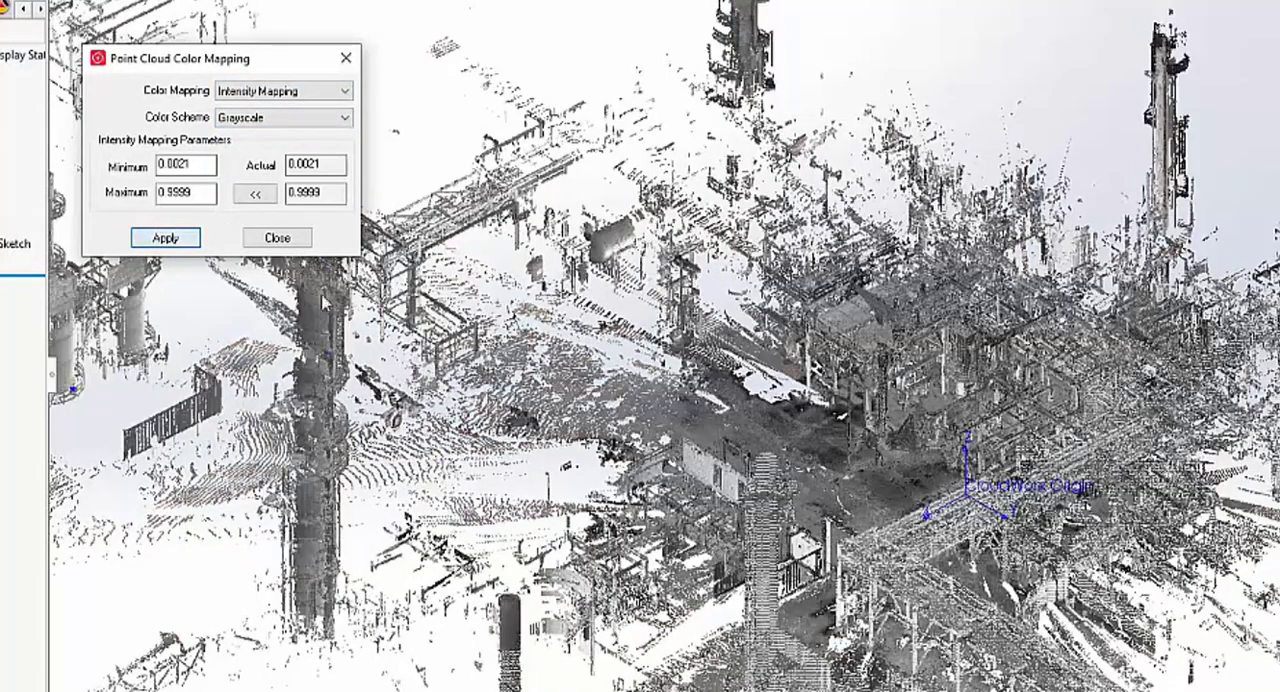
- Return the point cloud to True Color mapping and finish the color mapping settings
left_click(290, 118)
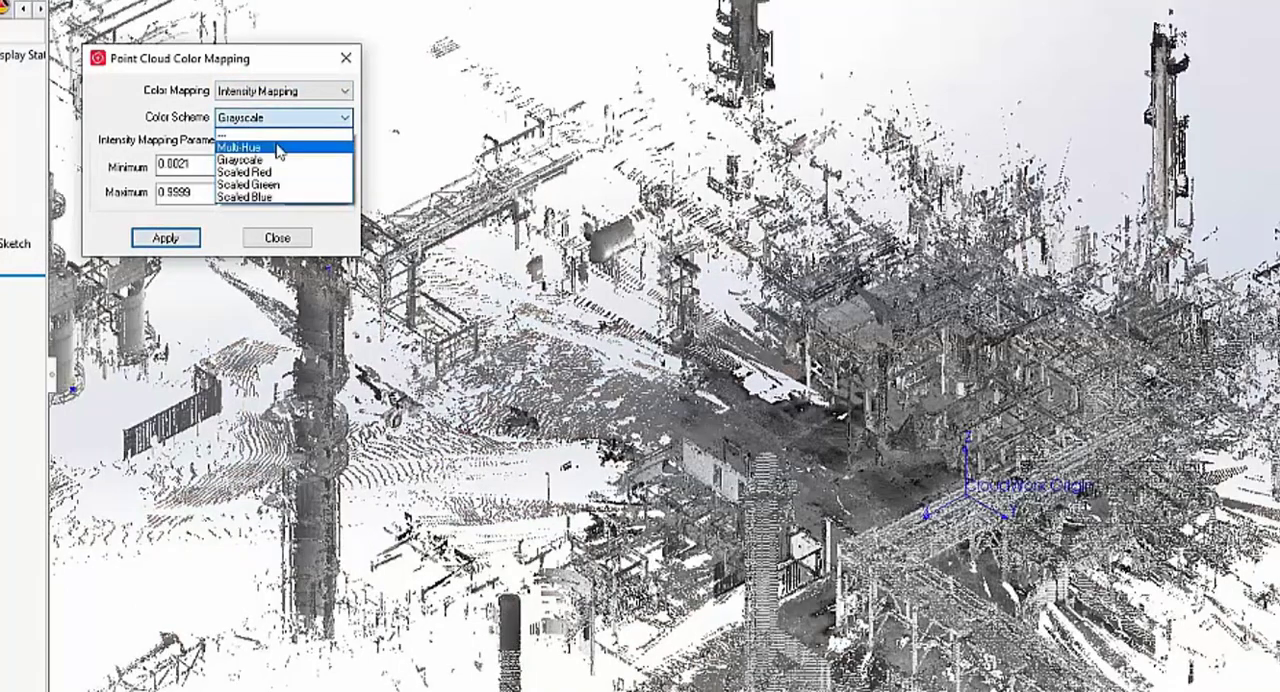
left_click(284, 91)
left_click(284, 91)
left_click(275, 121)
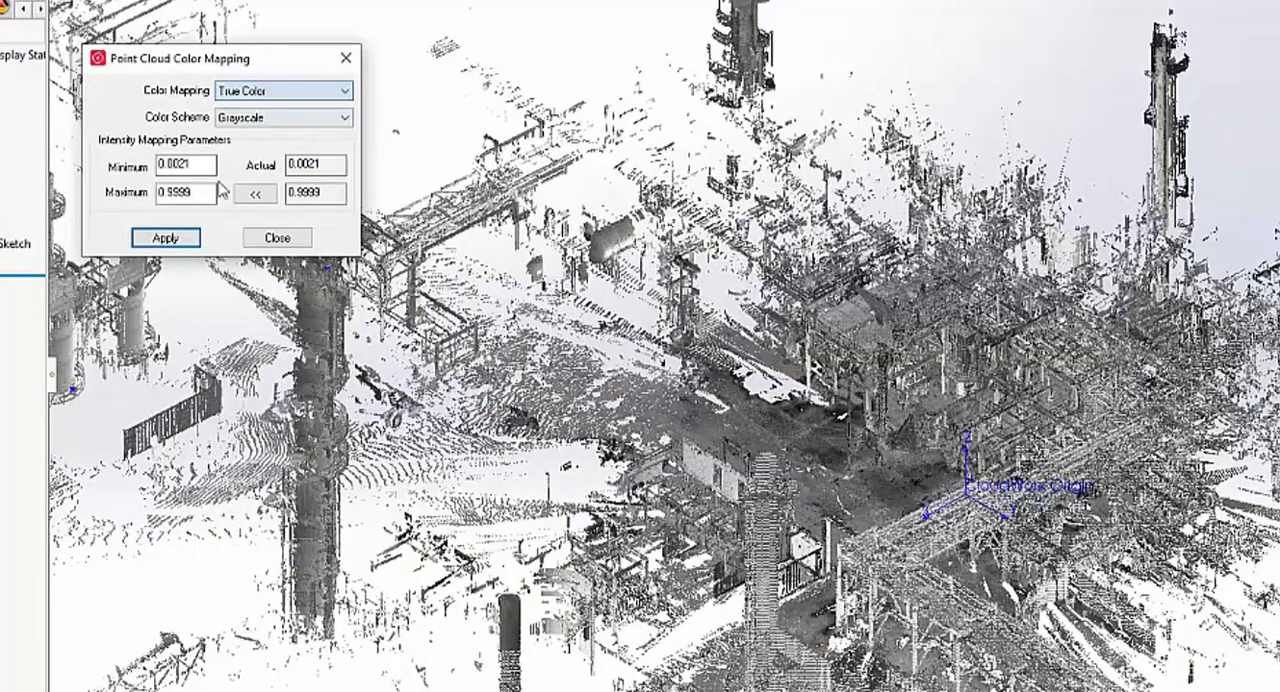
left_click(165, 240)
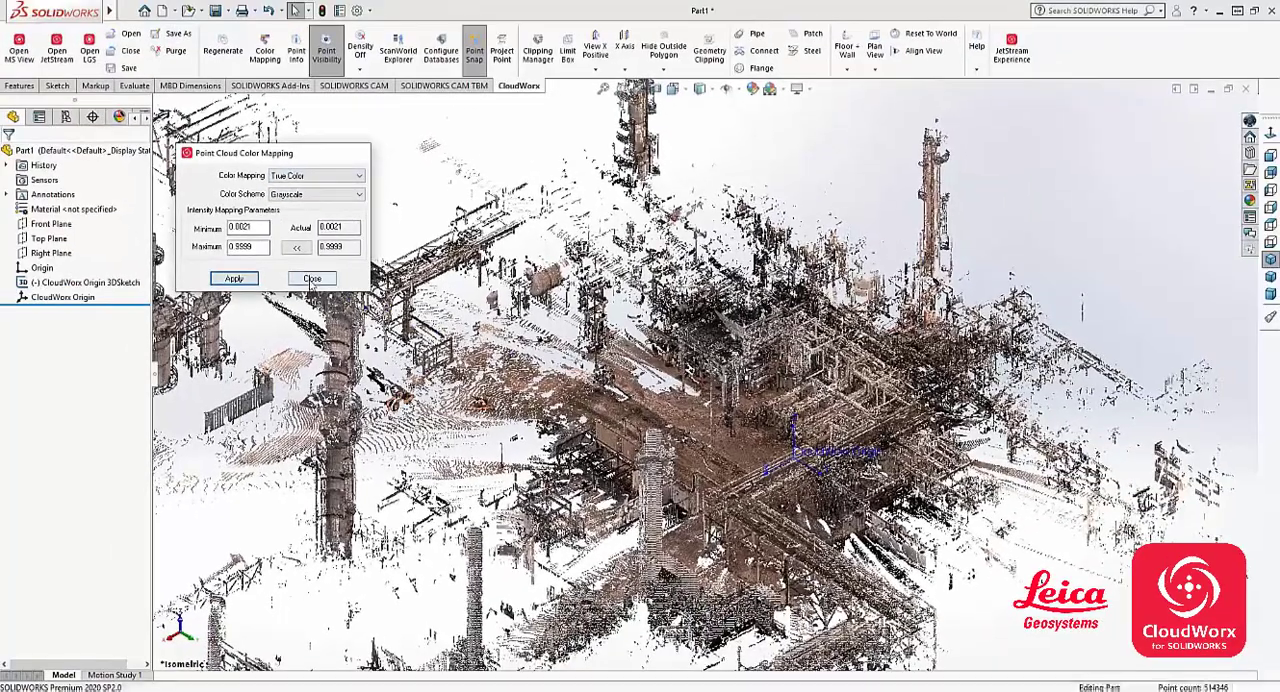
left_click(312, 279)
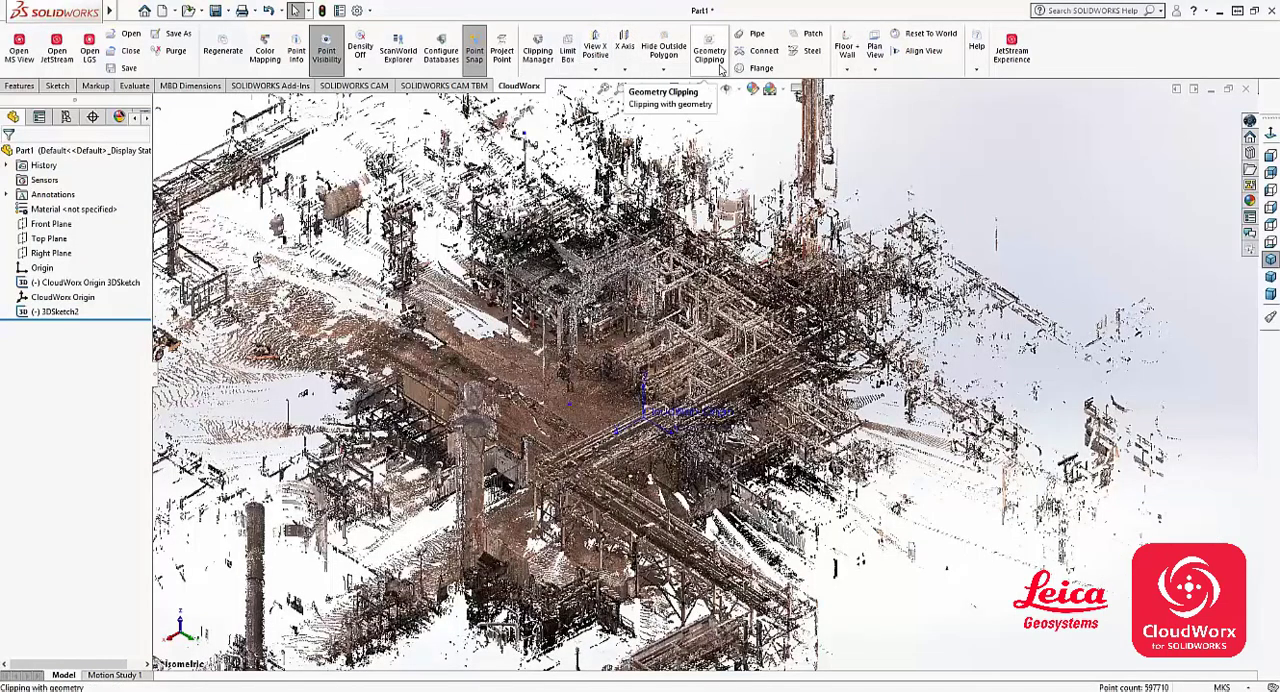
- In the top view, hide all points outside a four-sided polygon fence drawn around the piping area just above the CloudWorx origin
left_click(1271, 226)
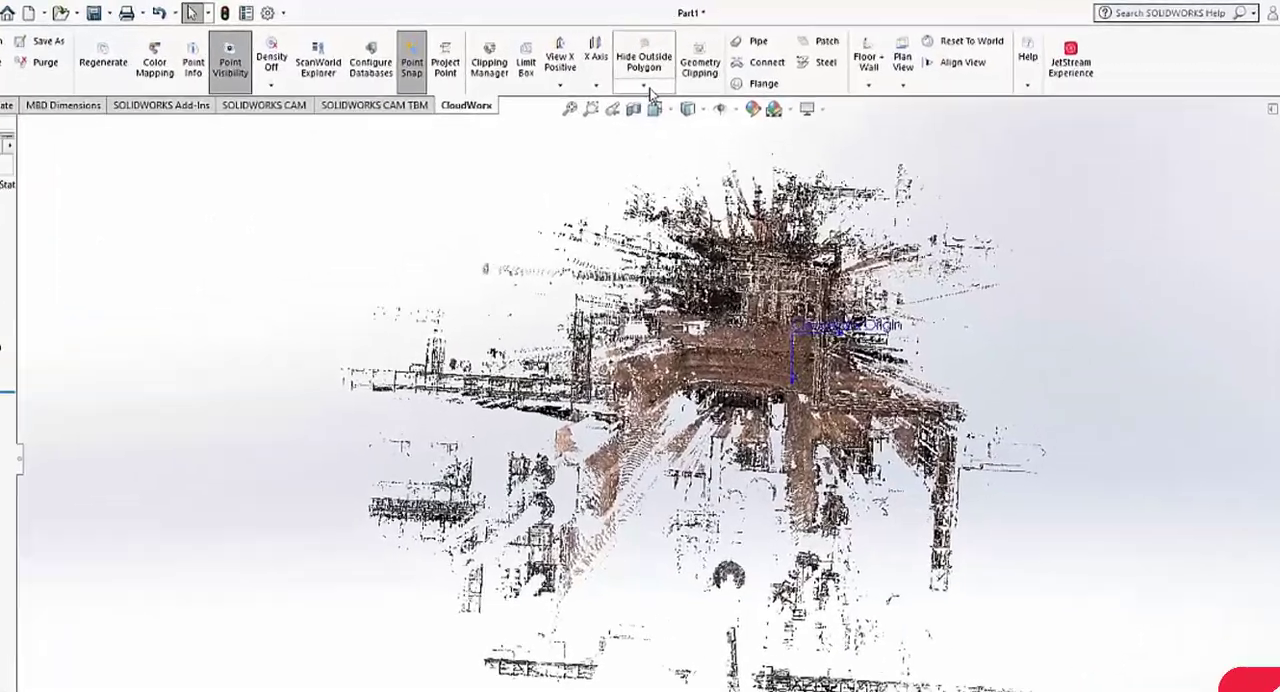
left_click(646, 87)
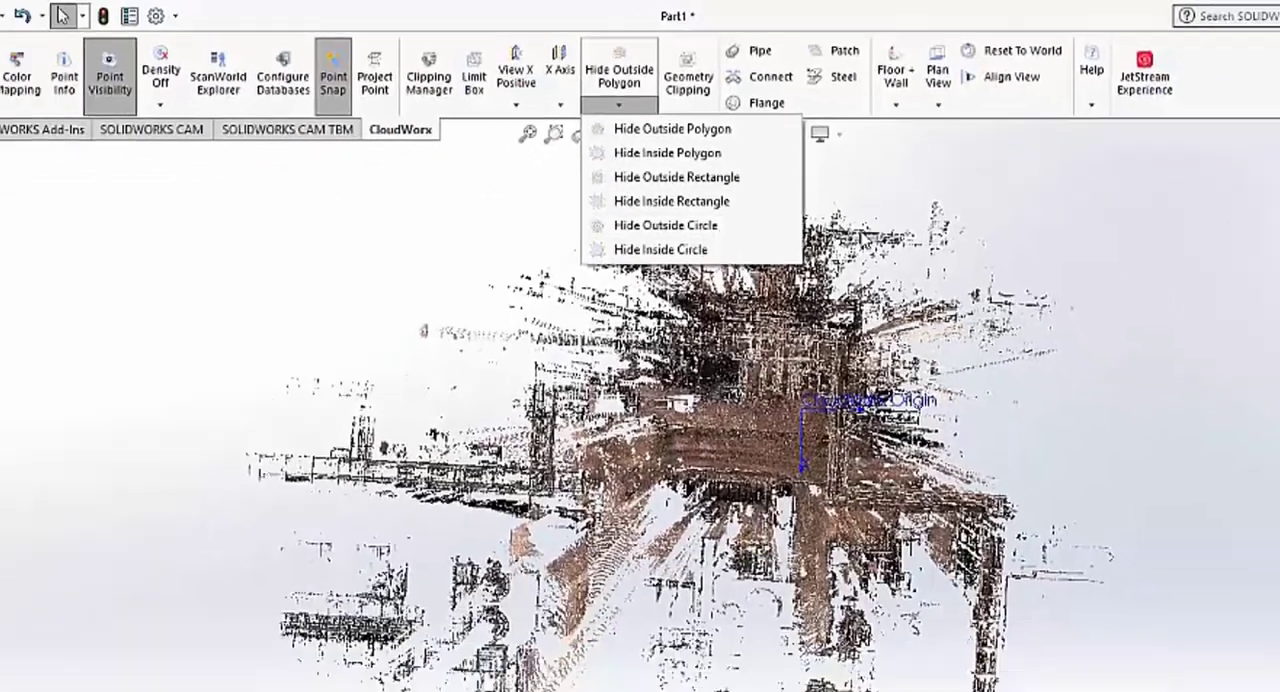
left_click(862, 412)
scroll(826, 153, "up", 1)
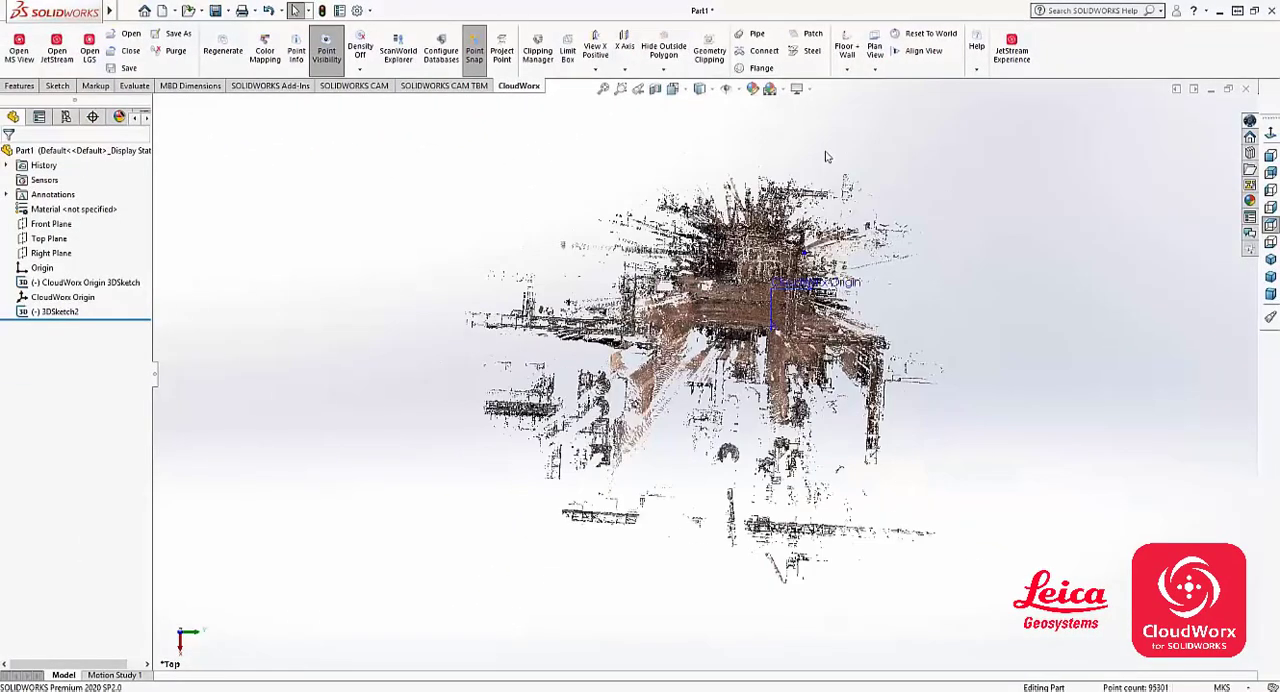
scroll(822, 183, "down", 6)
scroll(683, 478, "down", 4)
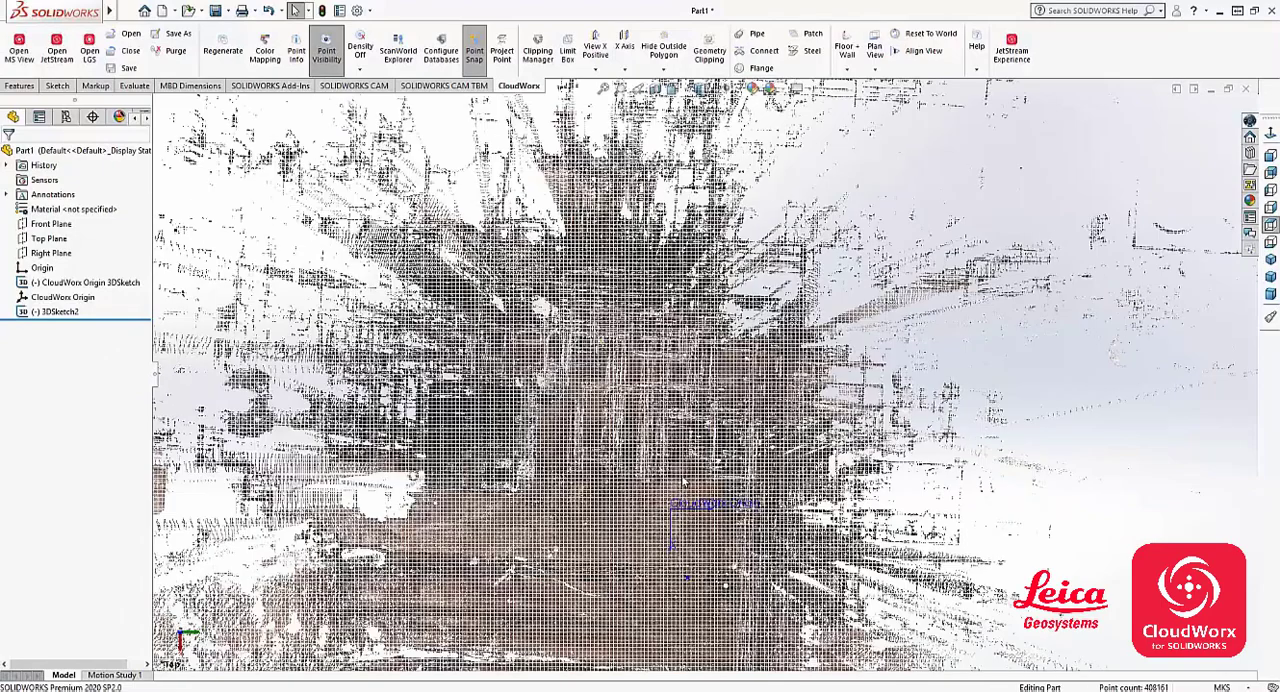
left_click(674, 71)
left_click(694, 85)
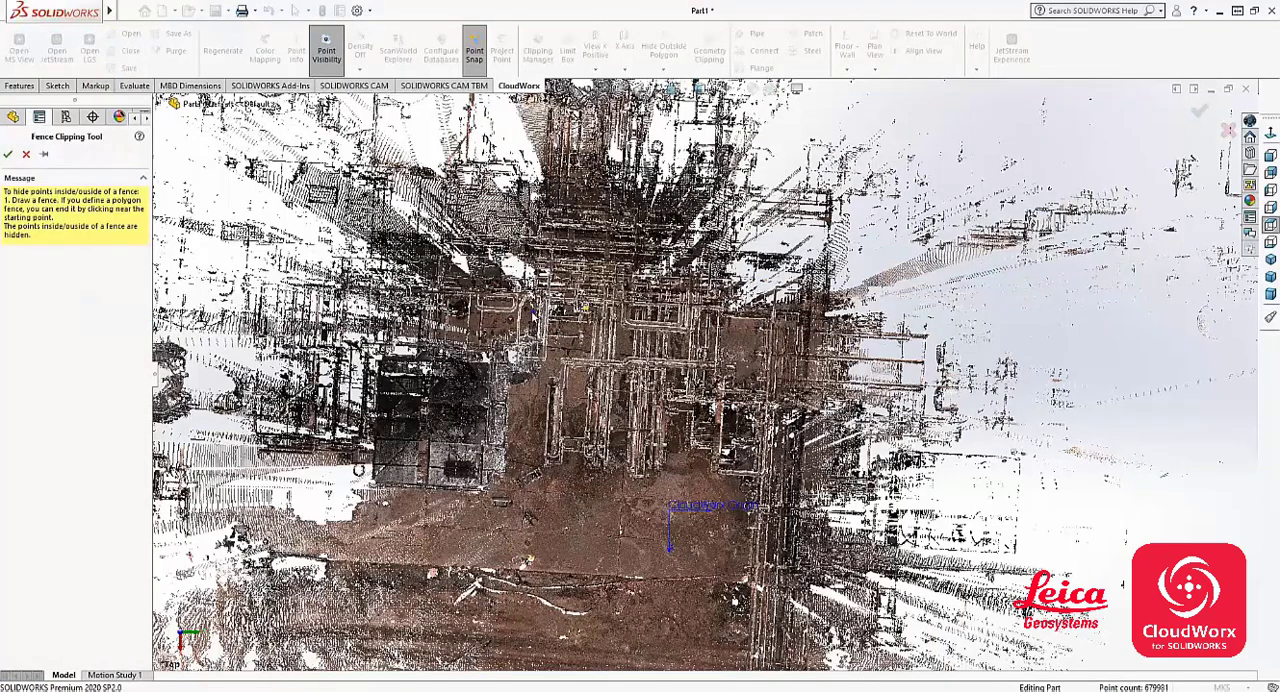
left_click(531, 308)
left_click(762, 490)
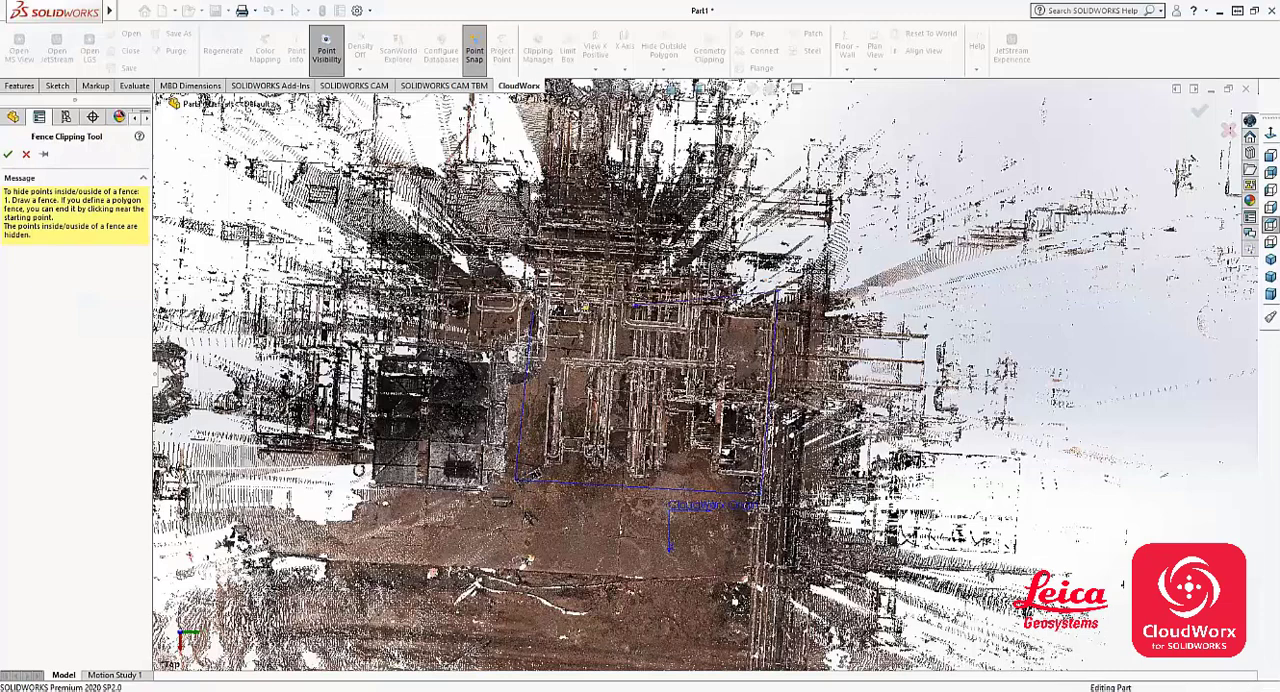
left_click(534, 308)
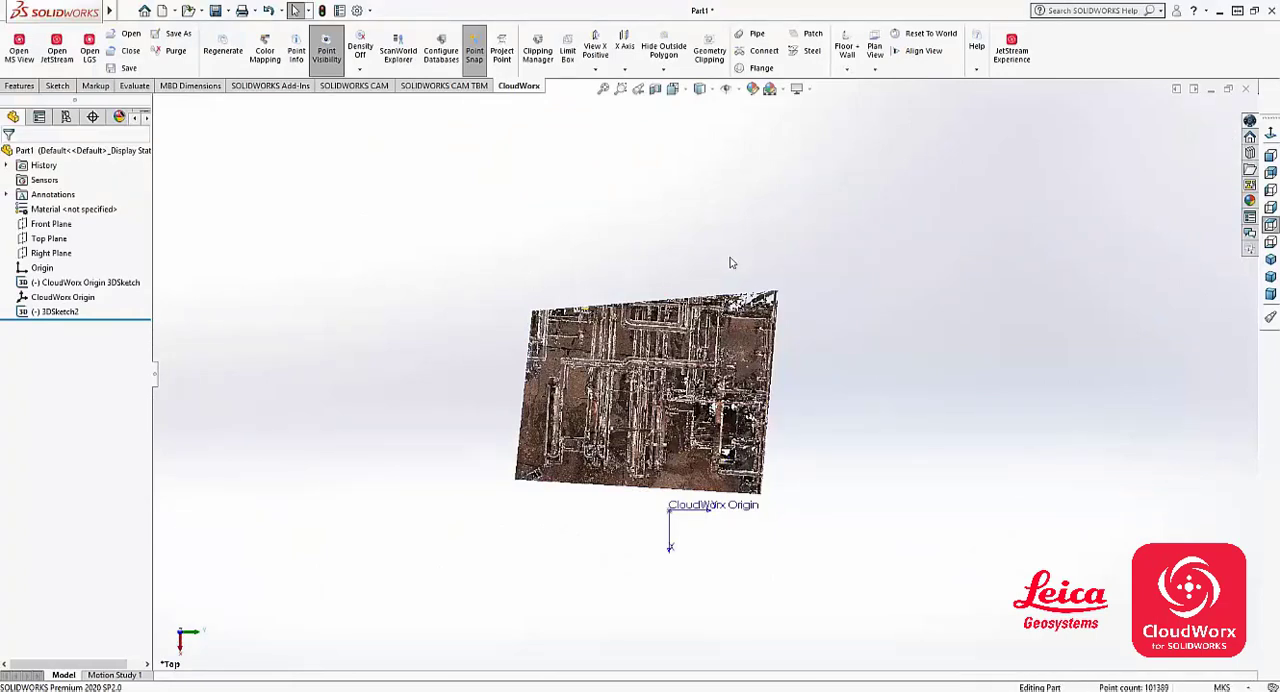
- Open the Clipping Manager and select the new_fence_poly clipping in the unnamed group
left_click(539, 62)
left_click_drag(890, 447, 172, 117)
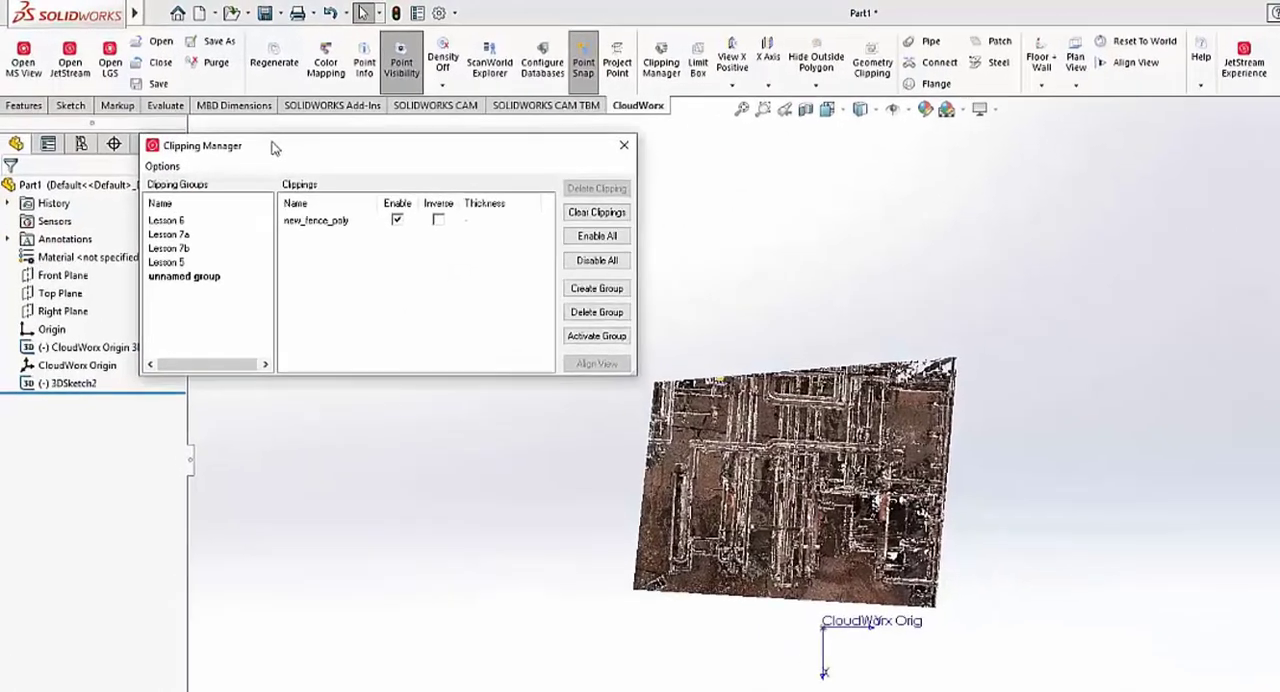
left_click(127, 225)
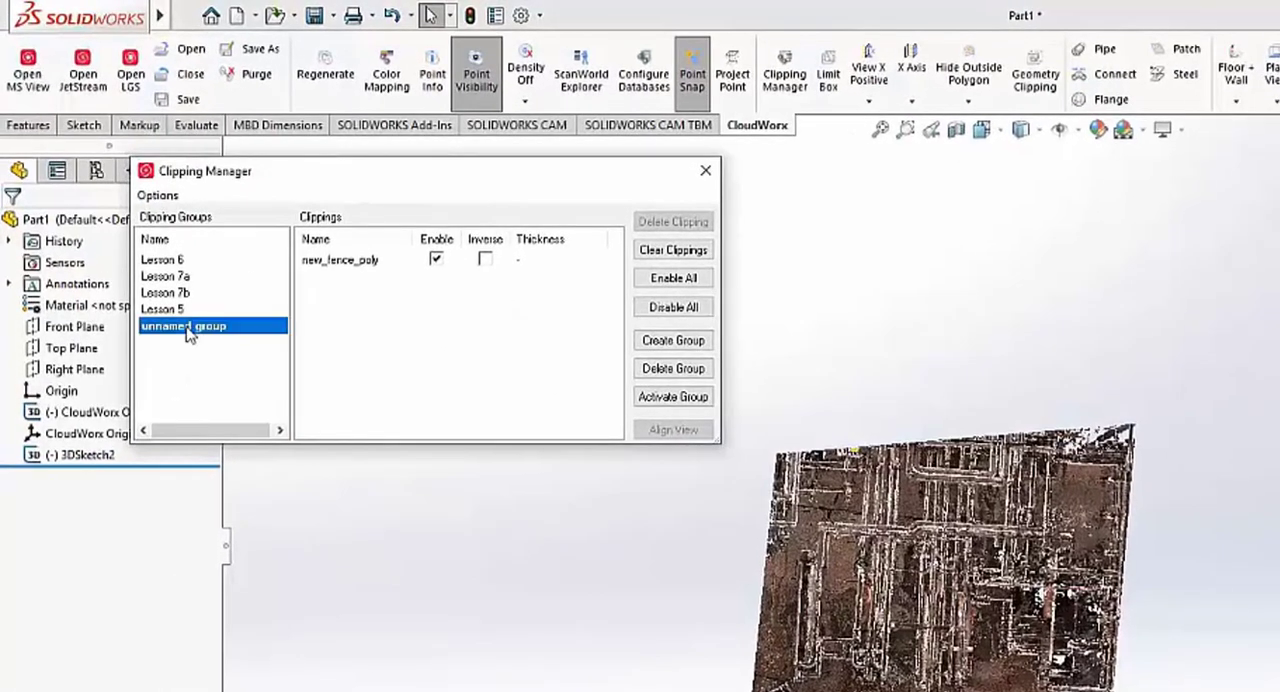
left_click(352, 263)
- Disable and re-enable the new_fence_poly clipping, and switch its inverse option on and off again
left_click(435, 261)
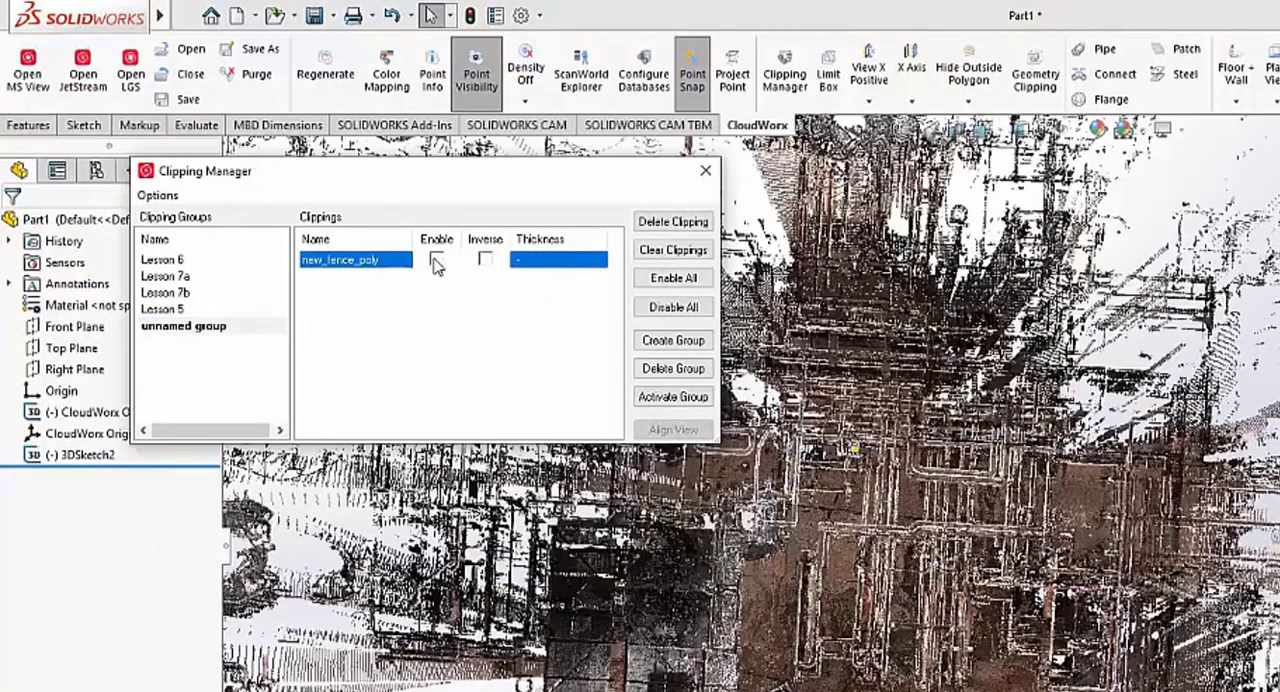
left_click(436, 260)
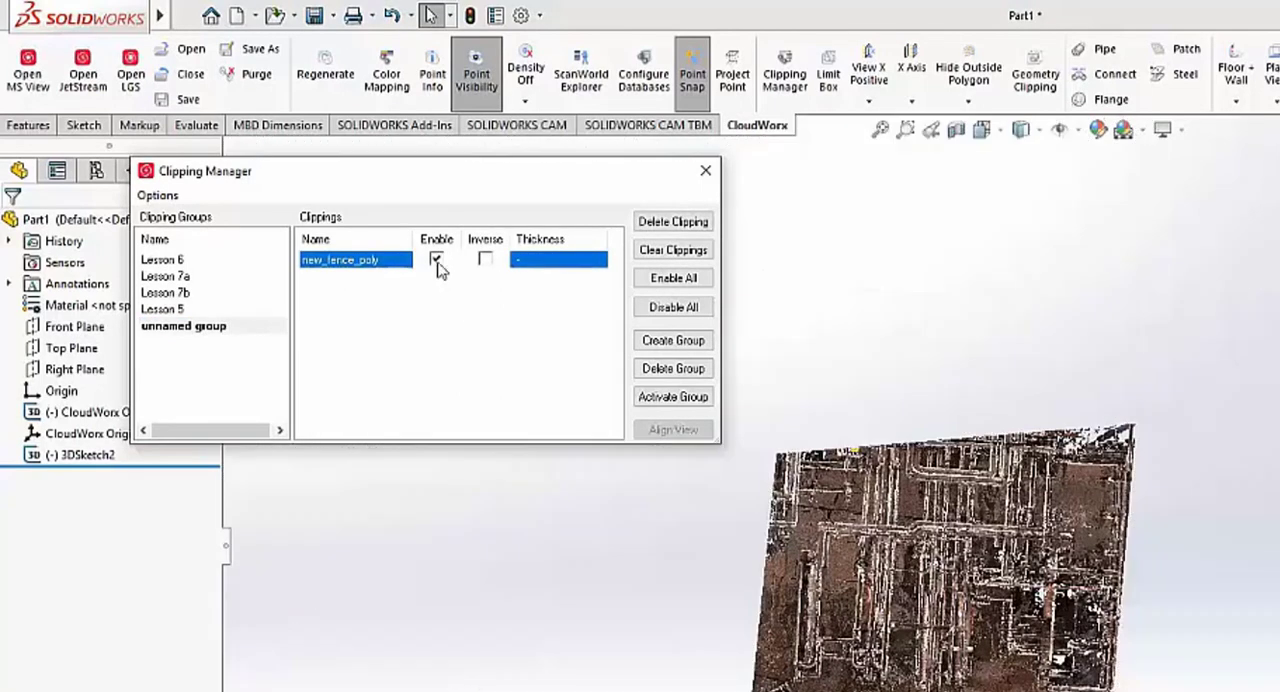
left_click(485, 261)
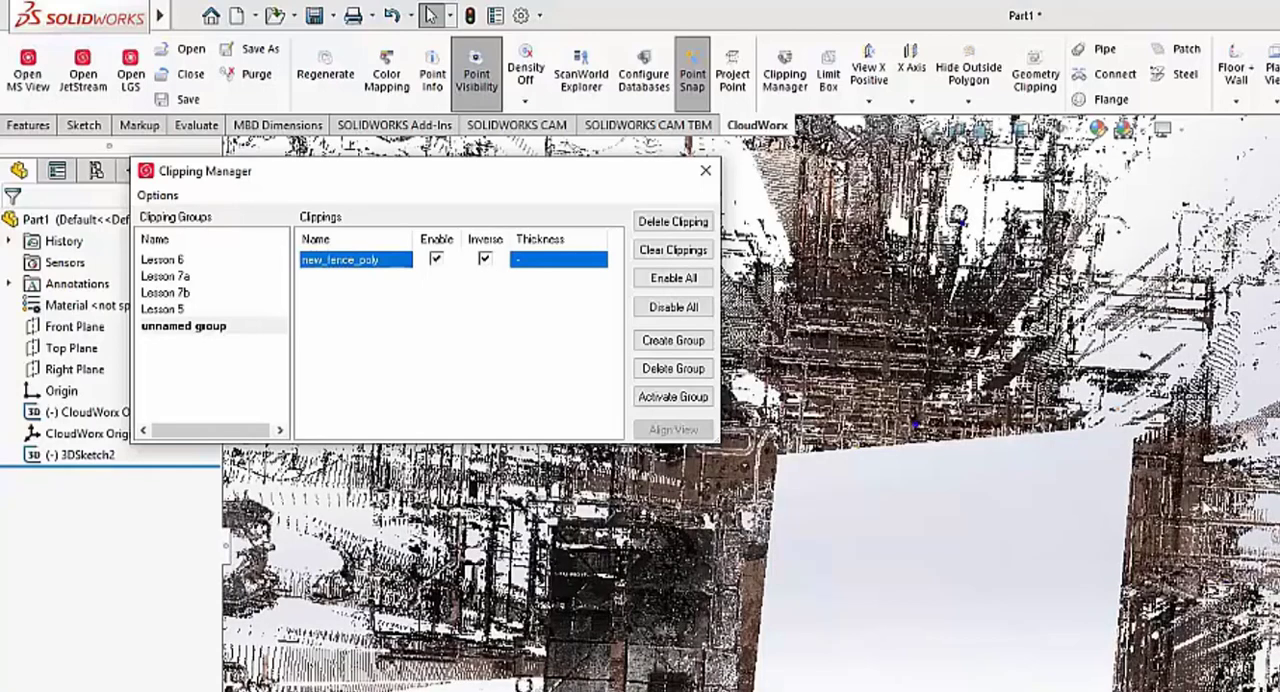
left_click(485, 261)
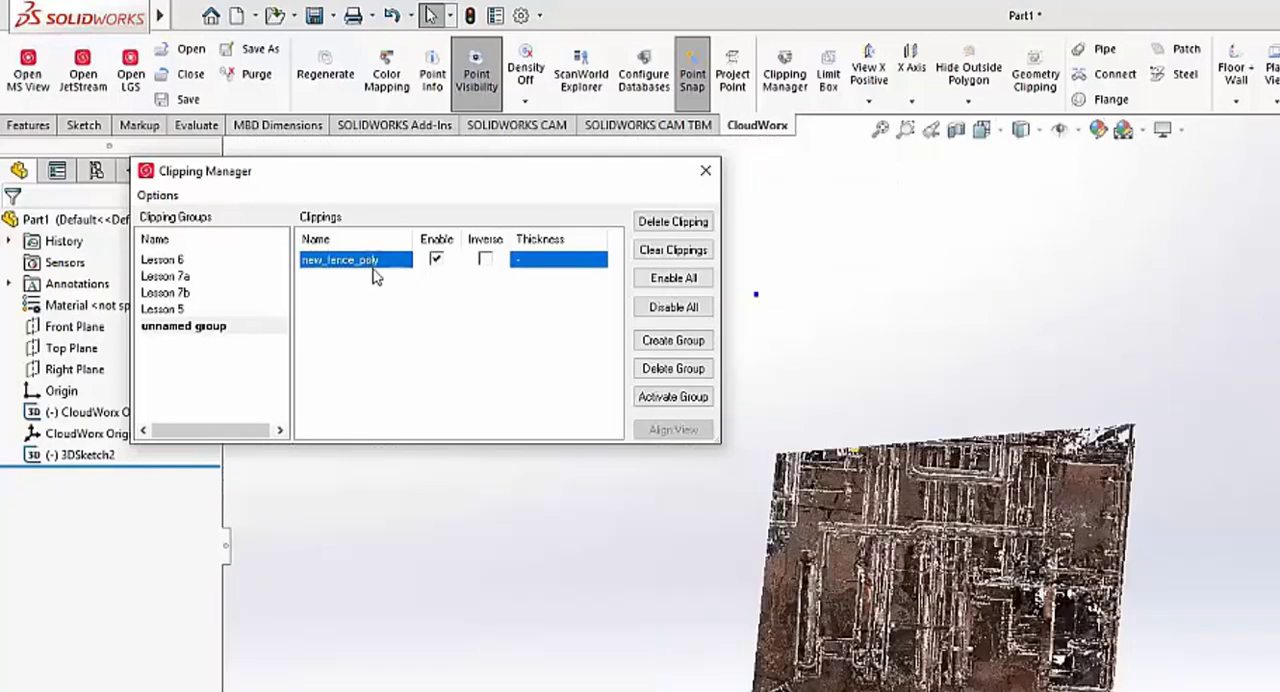
- Open the new_fence_poly clipping's name and the unnamed group's name for editing, and close the Clipping Manager
left_click(380, 260)
key("Return")
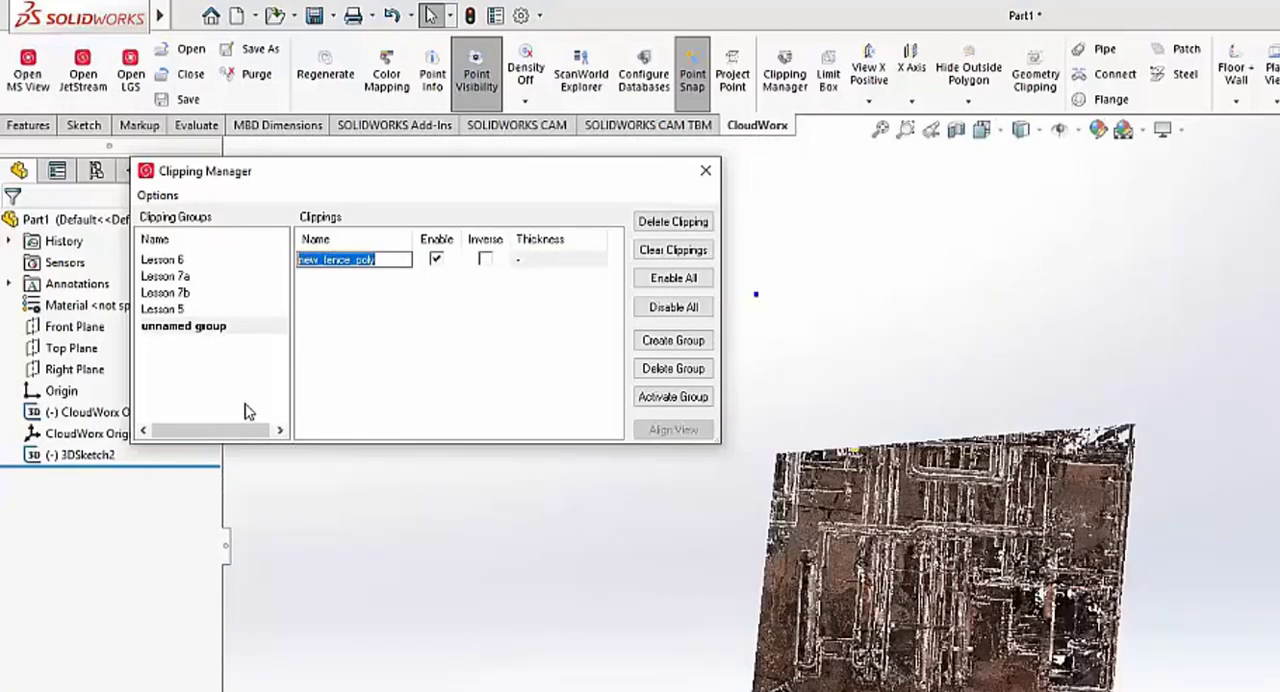
left_click(201, 327)
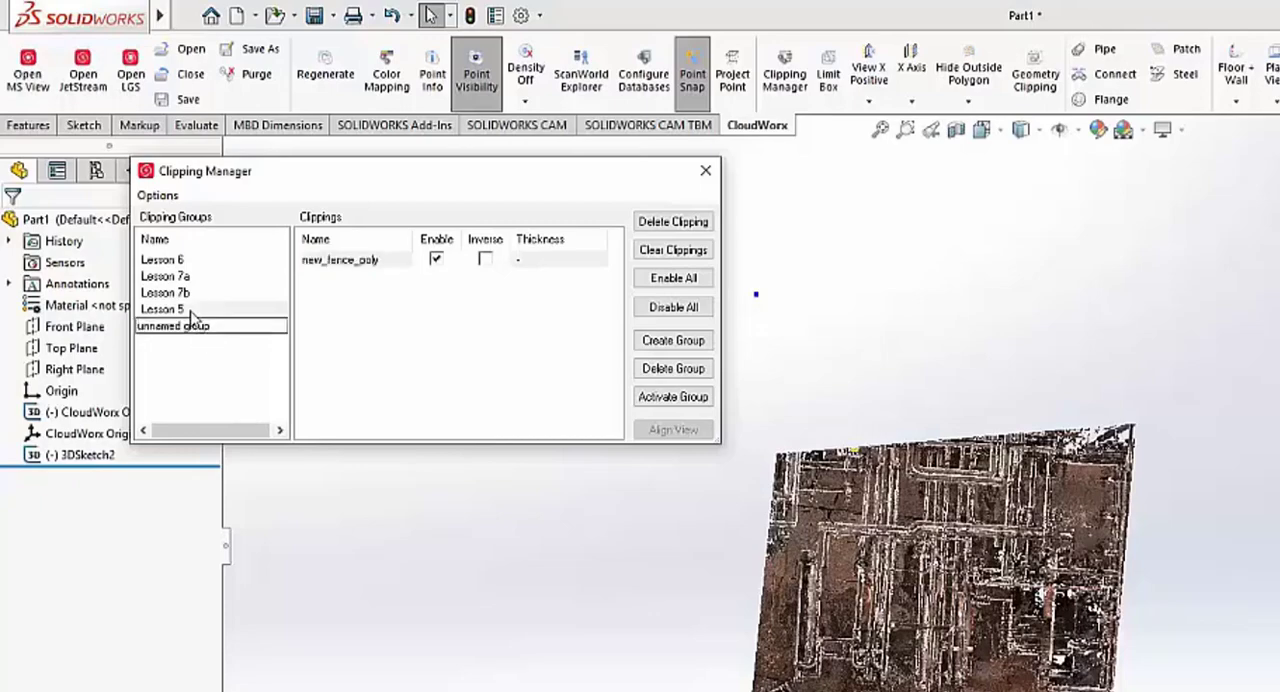
left_click(188, 309)
left_click(213, 326)
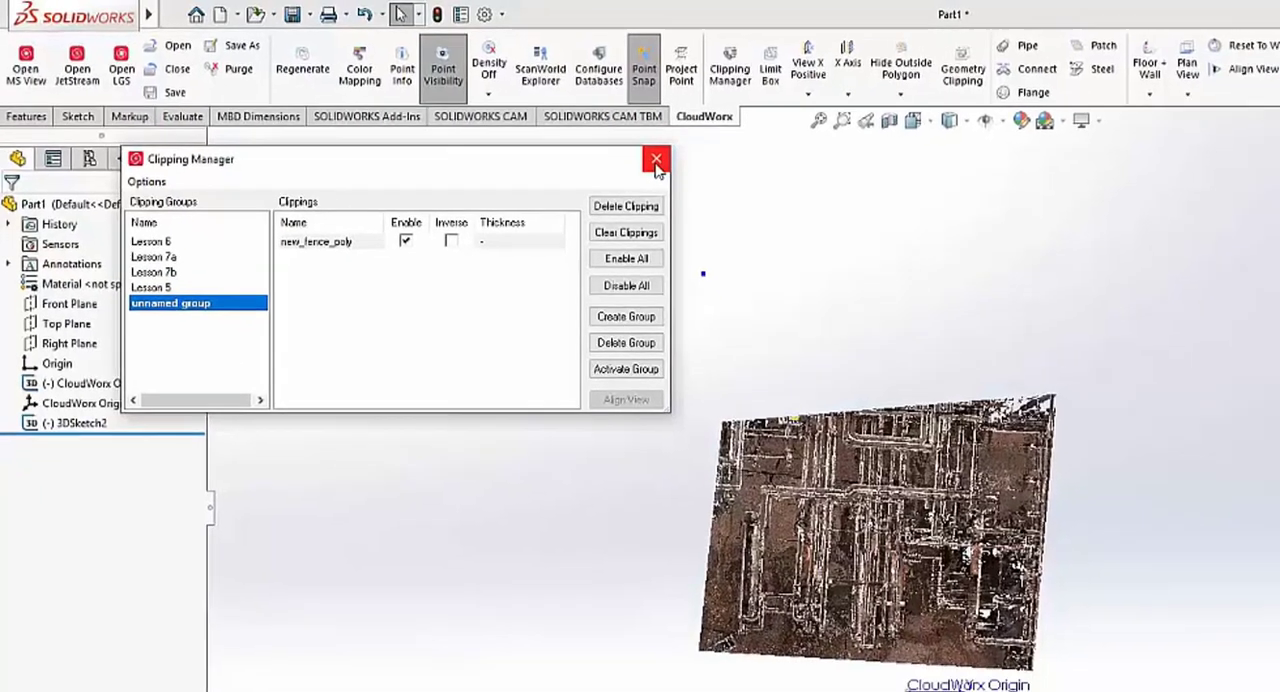
left_click(705, 170)
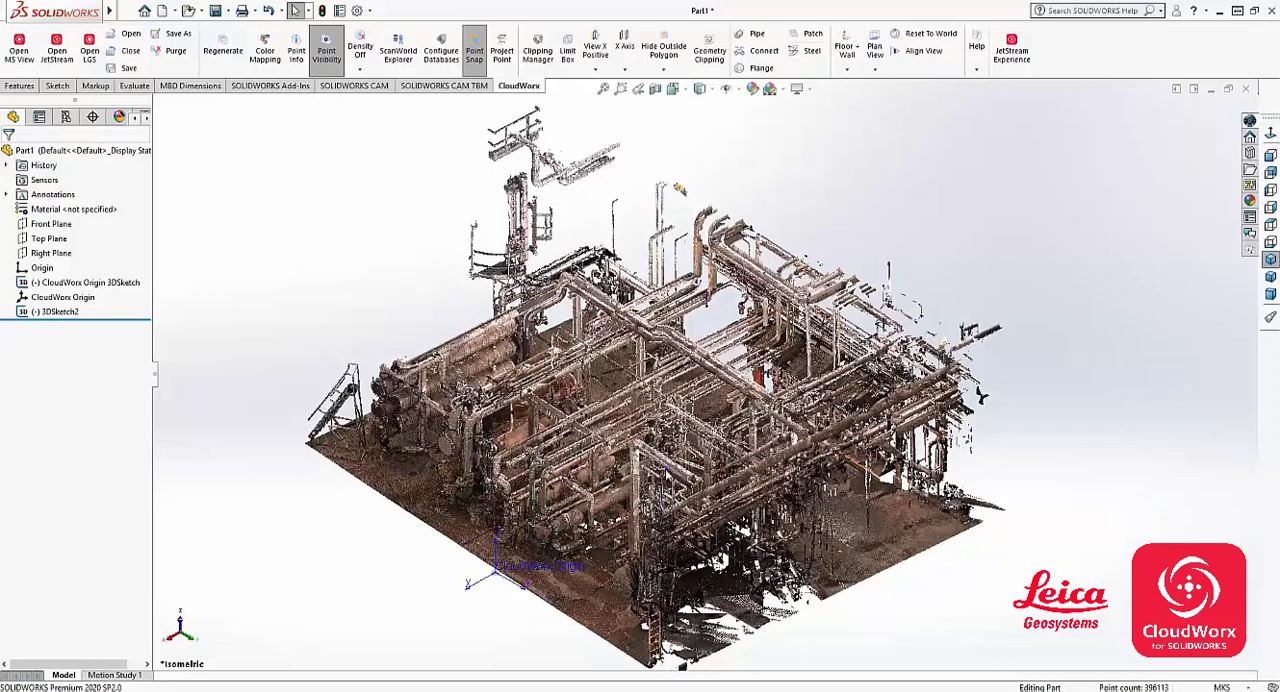
- Start Fit Pipe in pick selection mode and enable the Cylinder option in addition to Centerline and Annotation
scroll(704, 376, "up", 1)
scroll(708, 436, "down", 3)
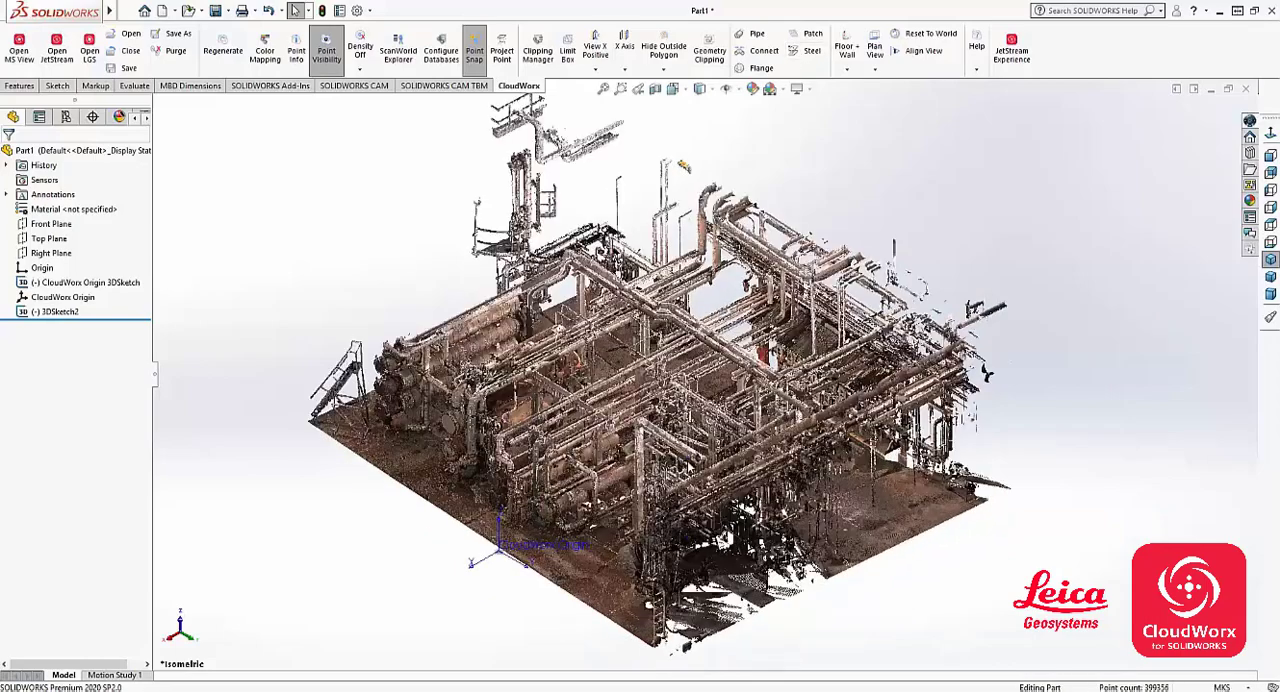
scroll(544, 451, "down", 1)
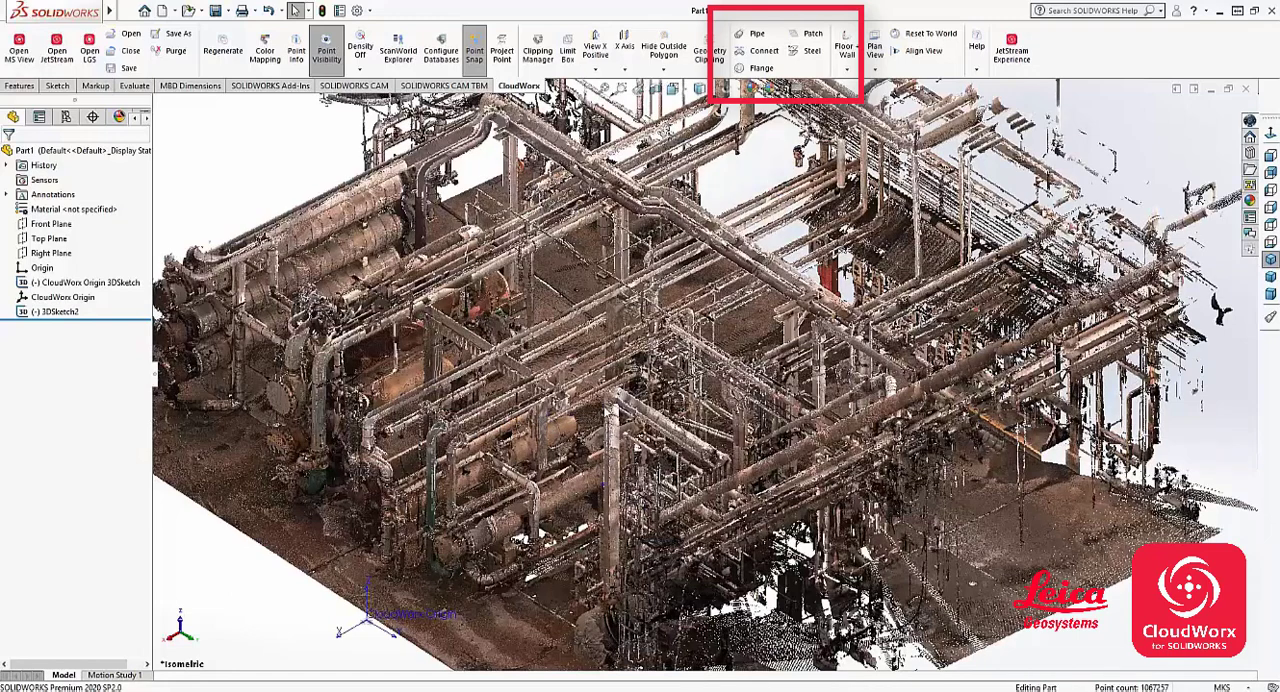
scroll(584, 441, "down", 1)
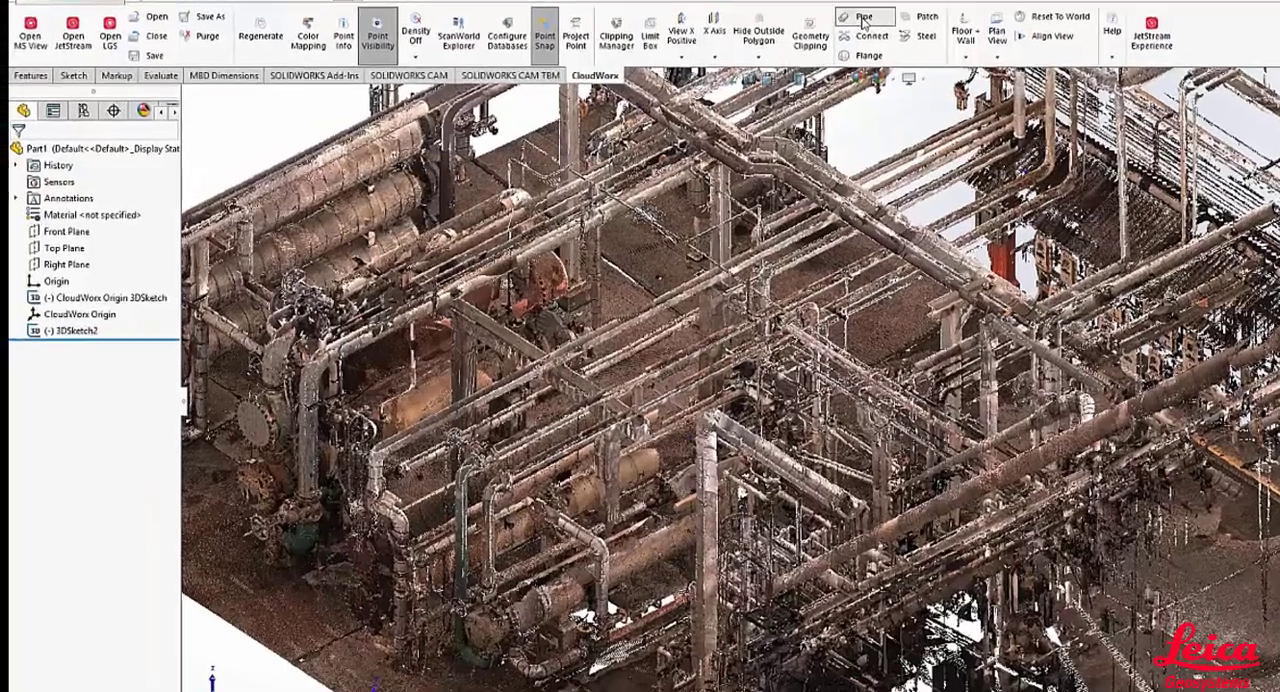
left_click(757, 37)
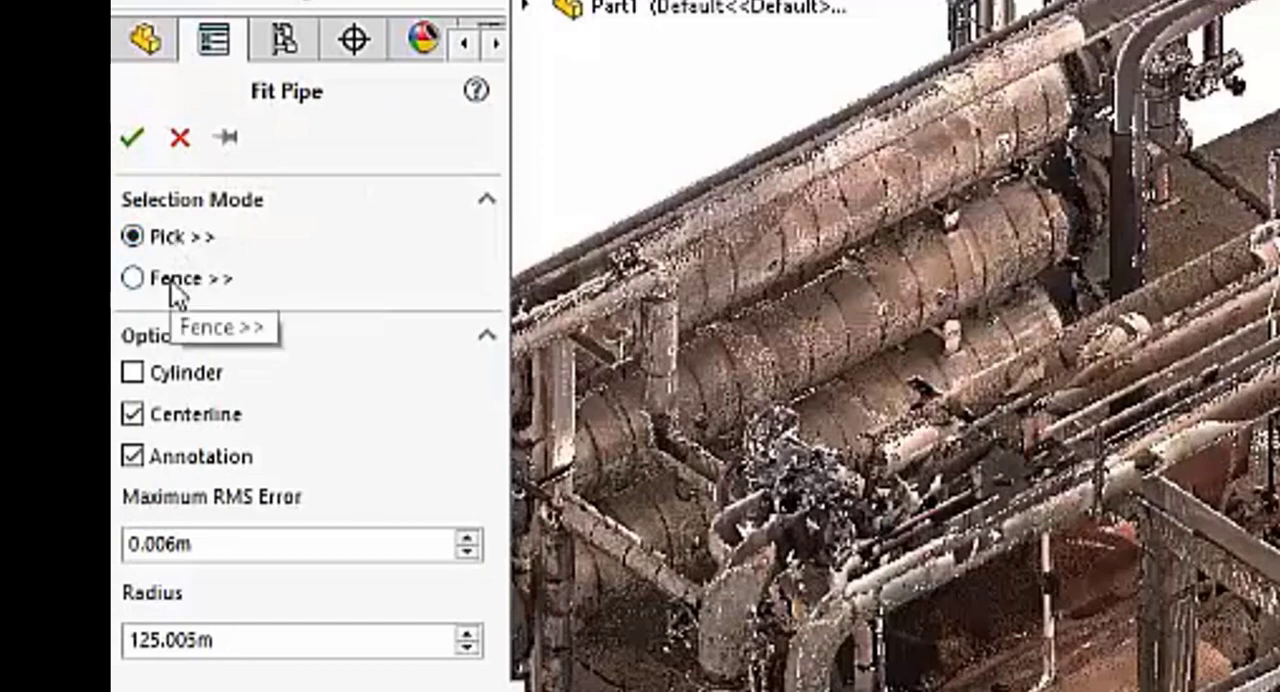
left_click(180, 378)
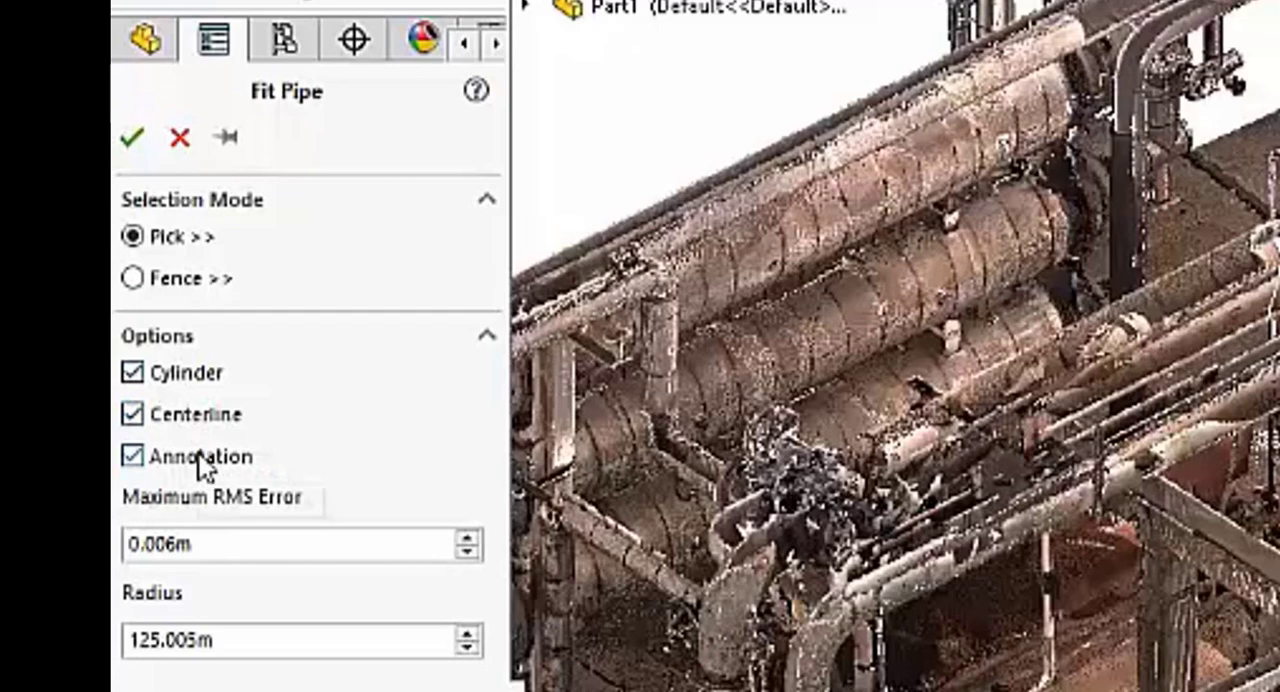
left_click(251, 543)
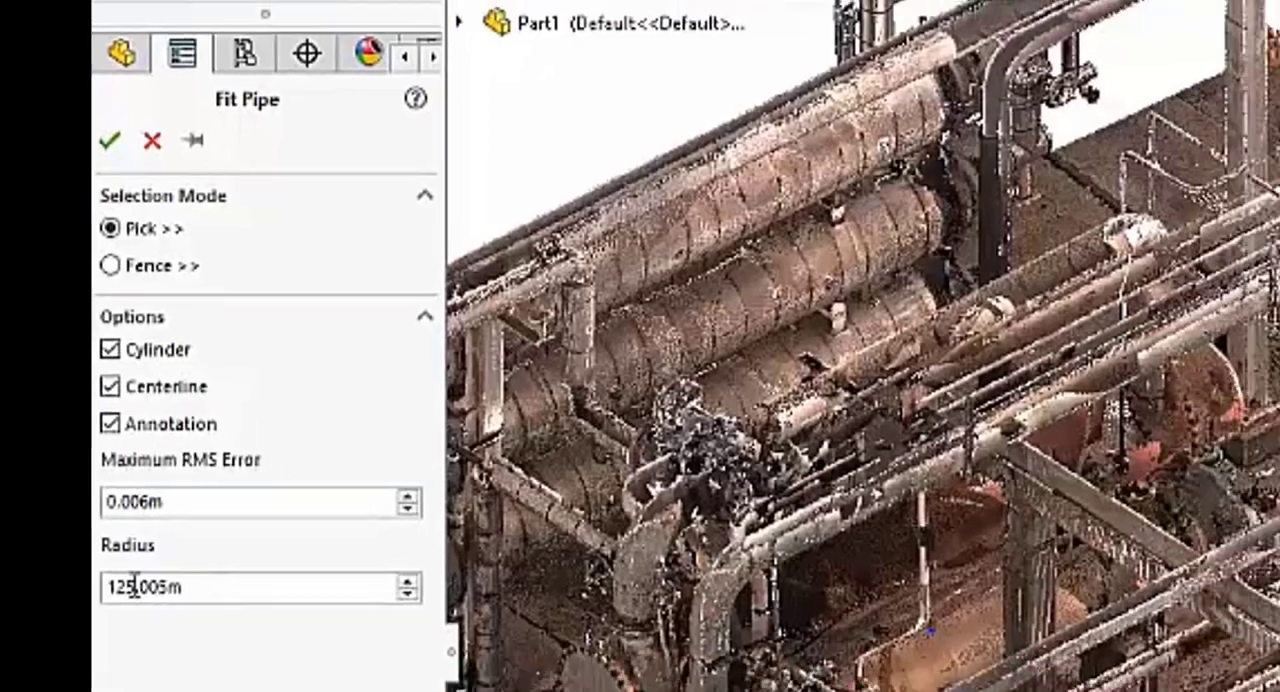
double_click(160, 640)
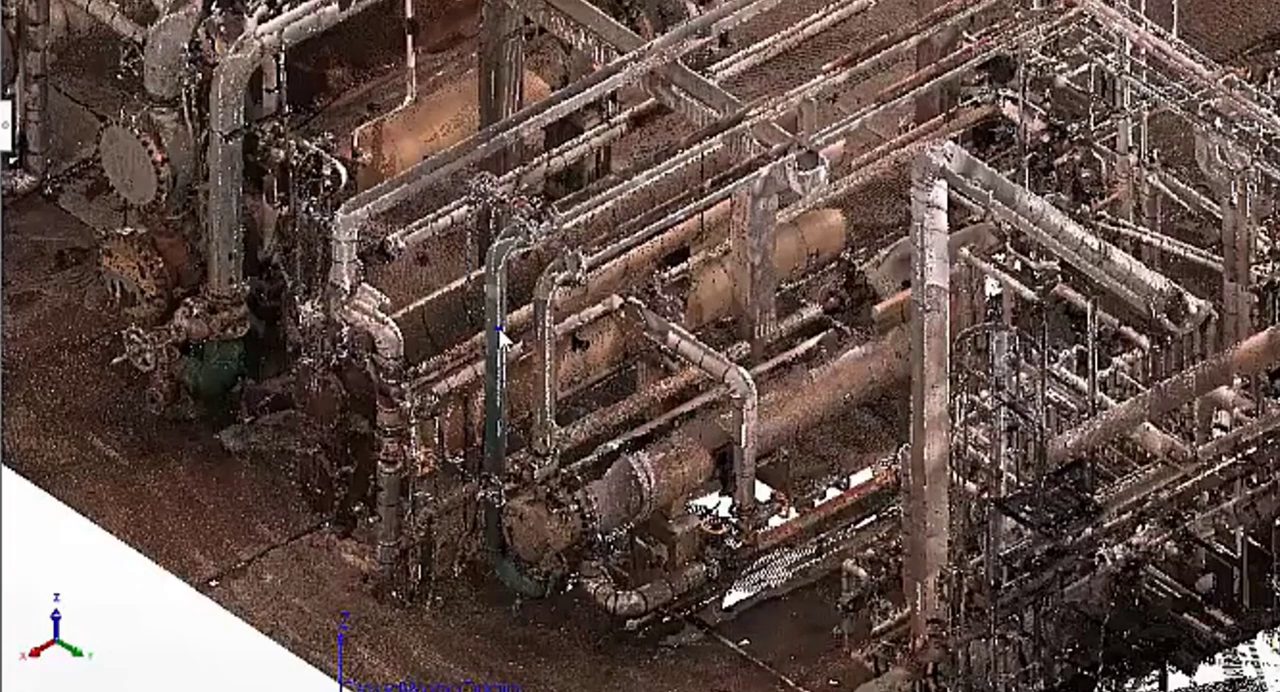
- Fit a pipe to the vertical green pipe in the point cloud, and hide and show the points to check it
left_click(500, 340)
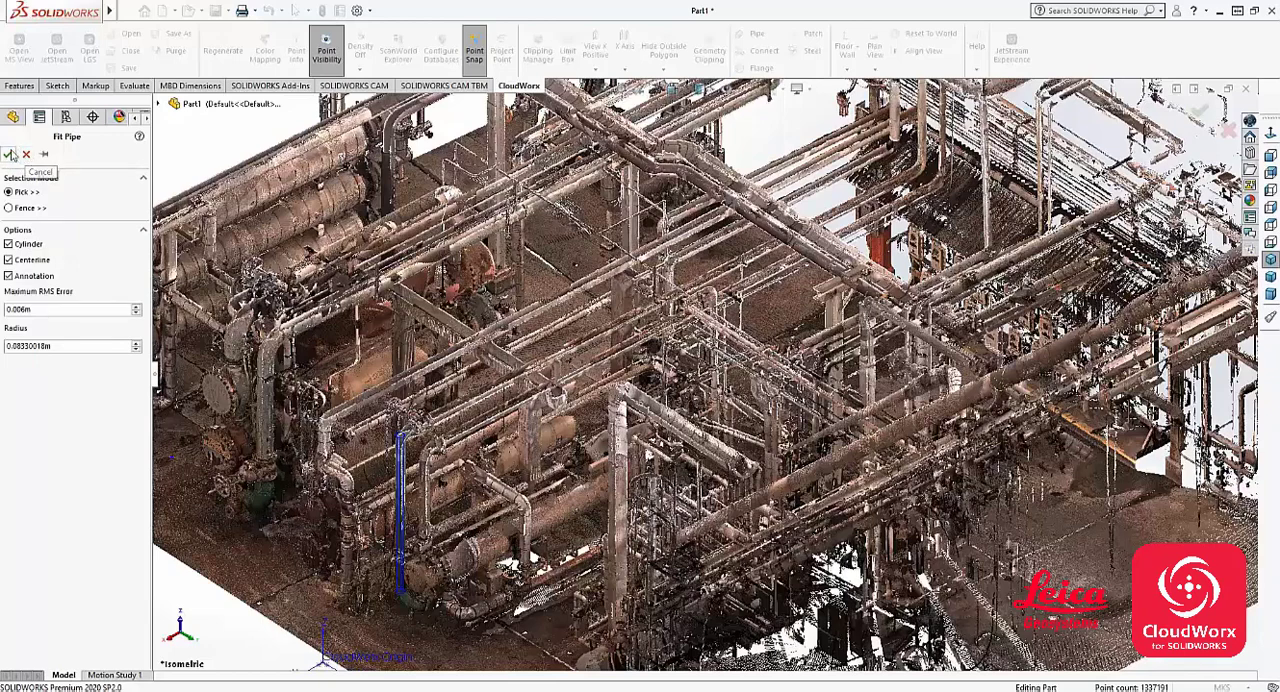
left_click(8, 154)
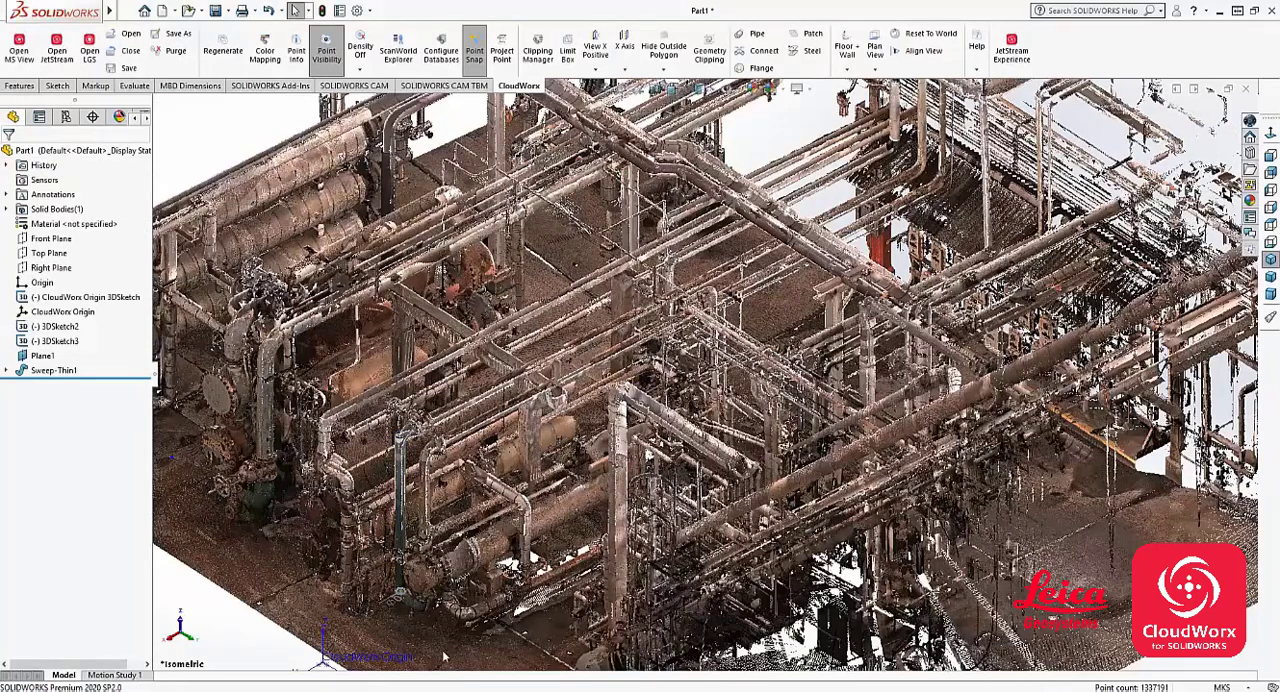
left_click(326, 57)
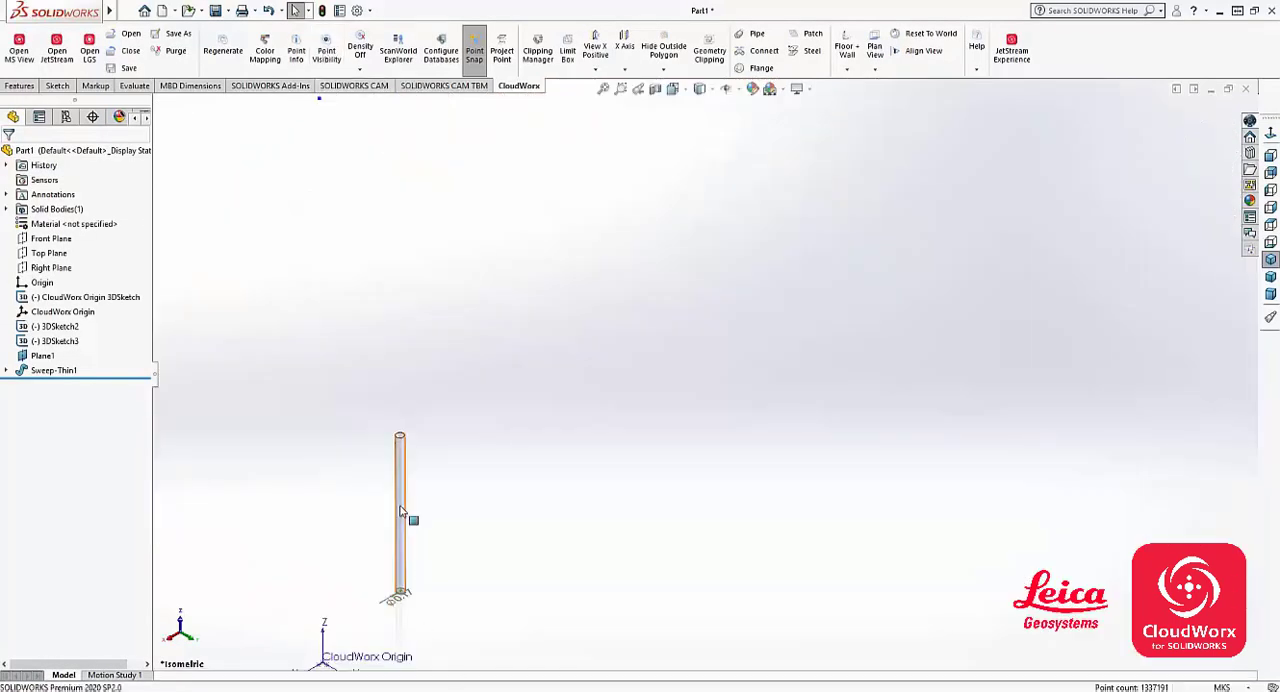
left_click(334, 58)
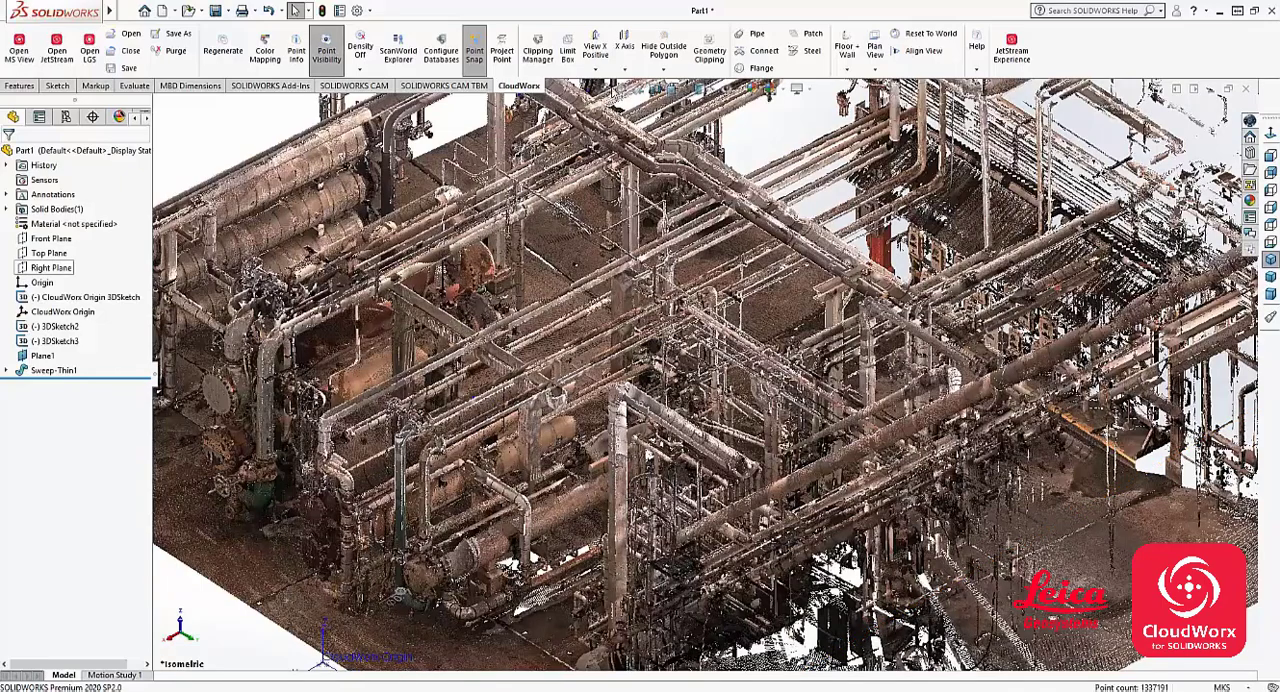
- Fit a second pipe to the horizontal run just above the fitted vertical pipe, and hide the point cloud
left_click(757, 33)
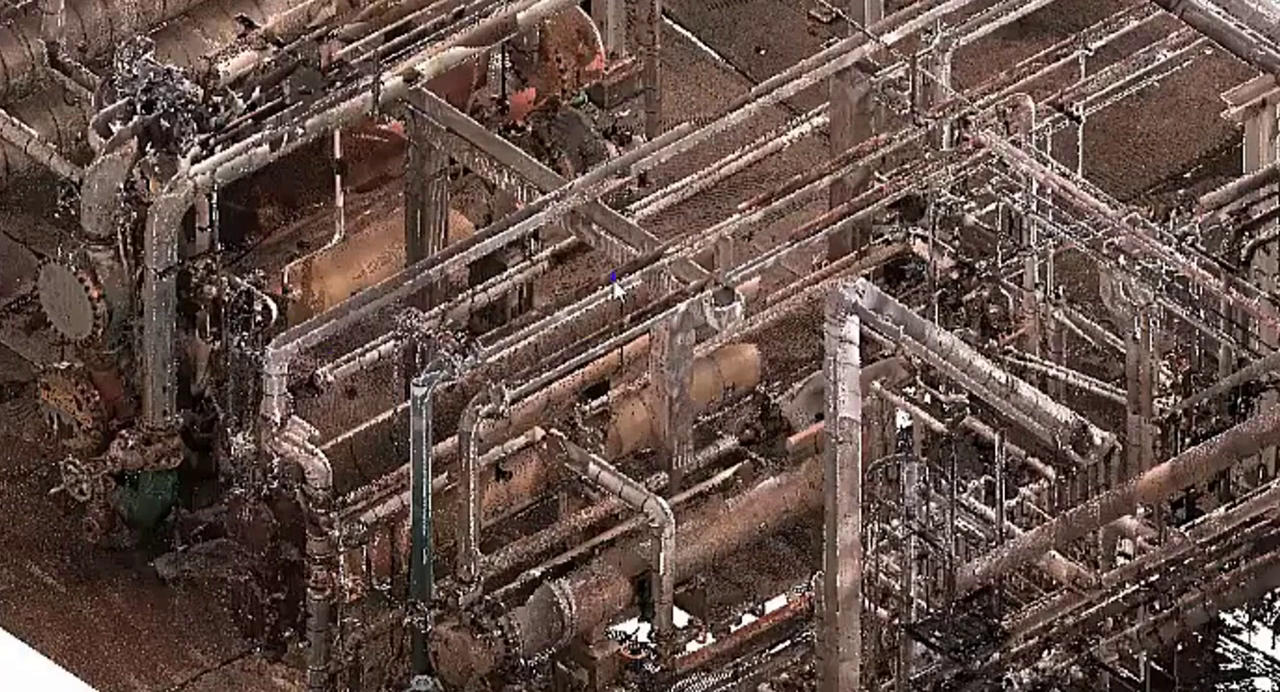
left_click(613, 279)
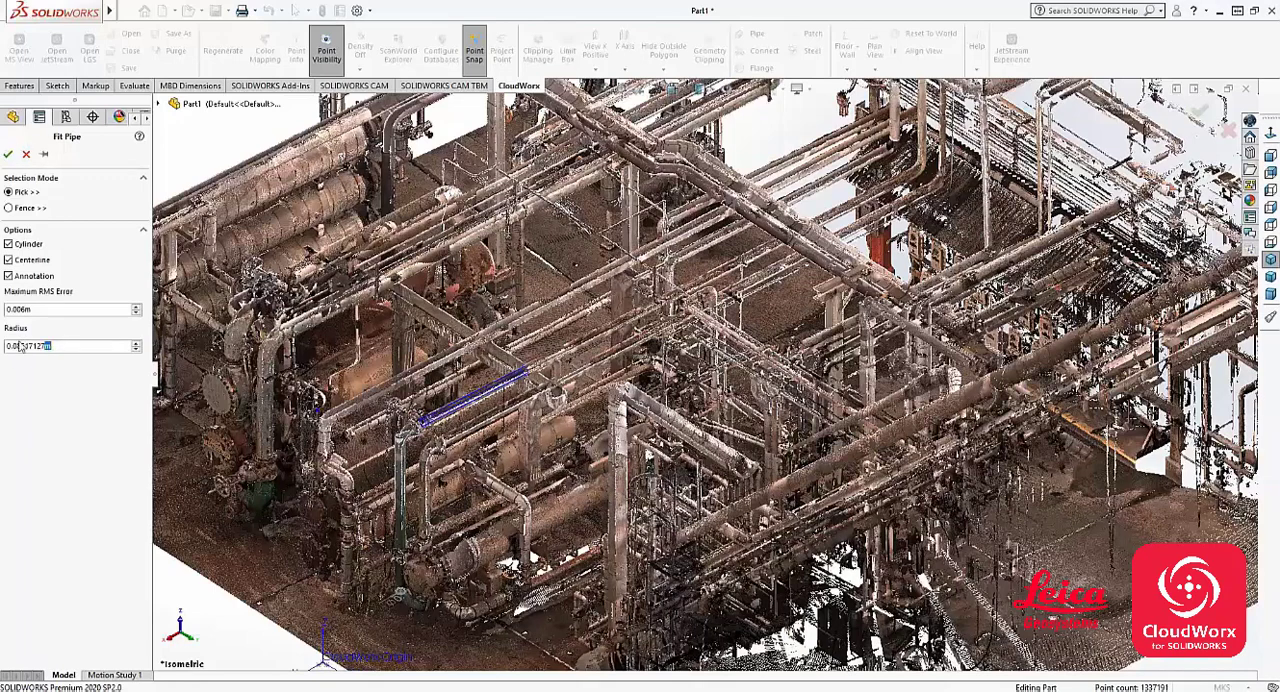
left_click(8, 153)
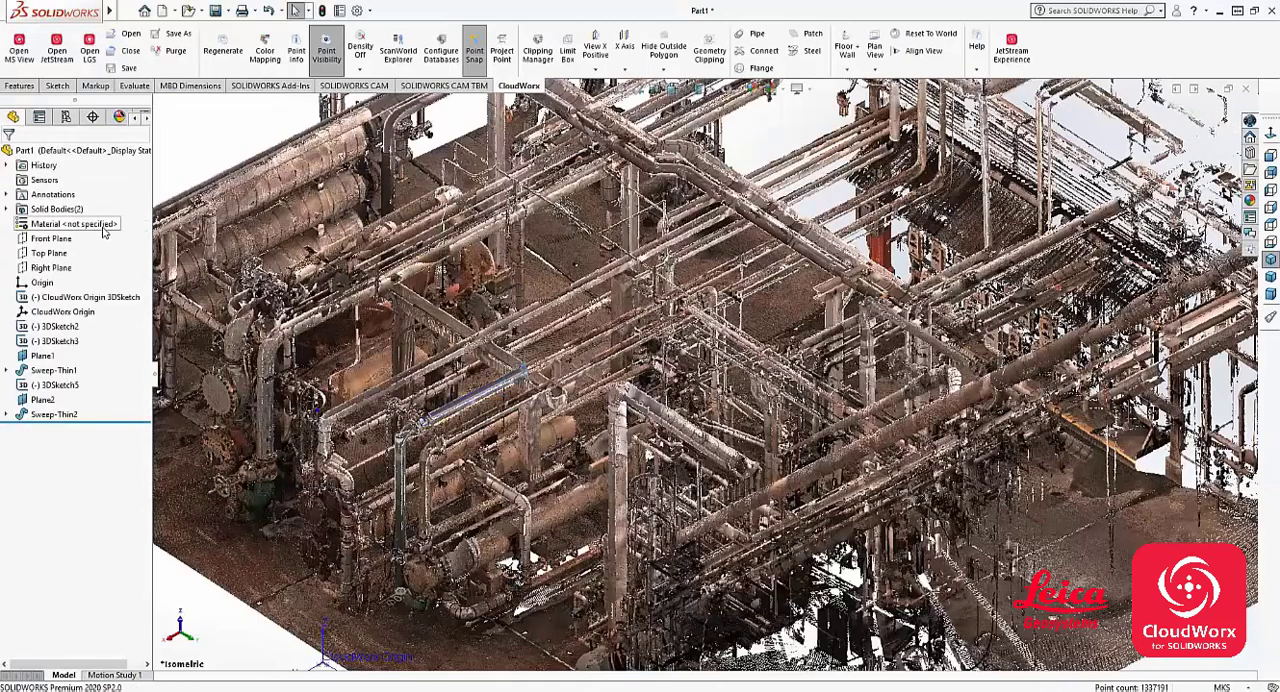
left_click(321, 62)
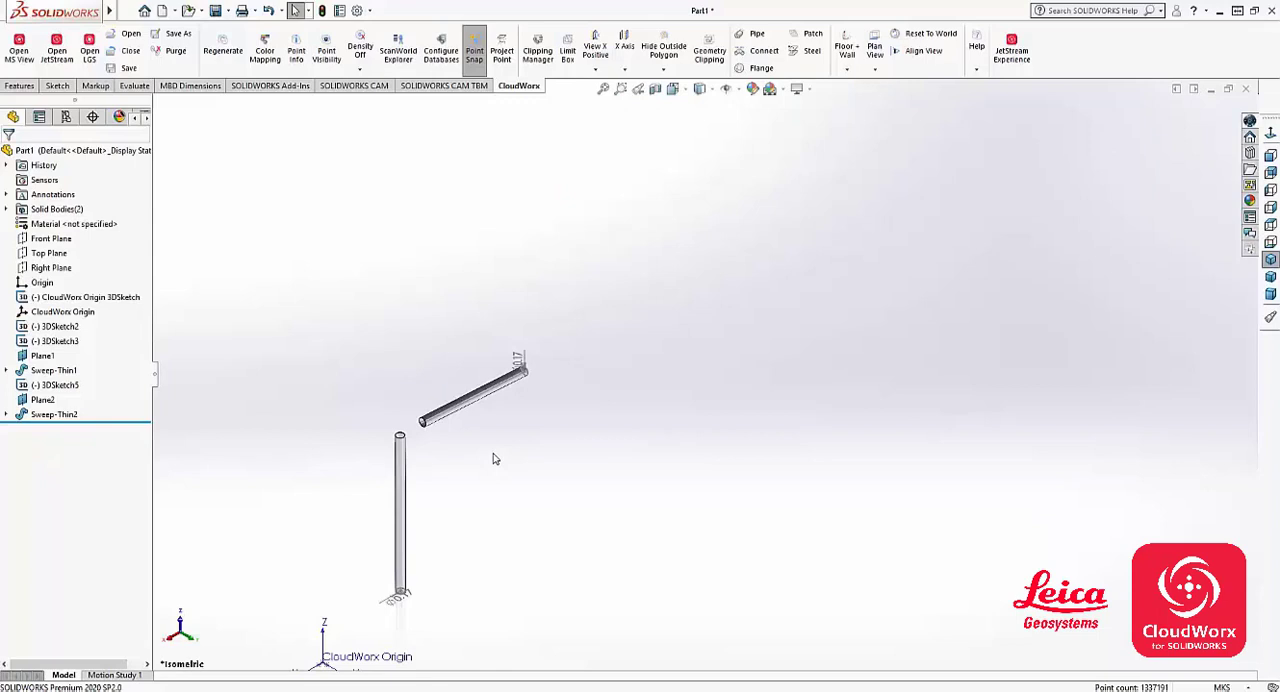
- Set Connect Pipes to Connect Cylinders mode and enable its Cylinder, Elbow and Delete selected objects options
left_click(762, 50)
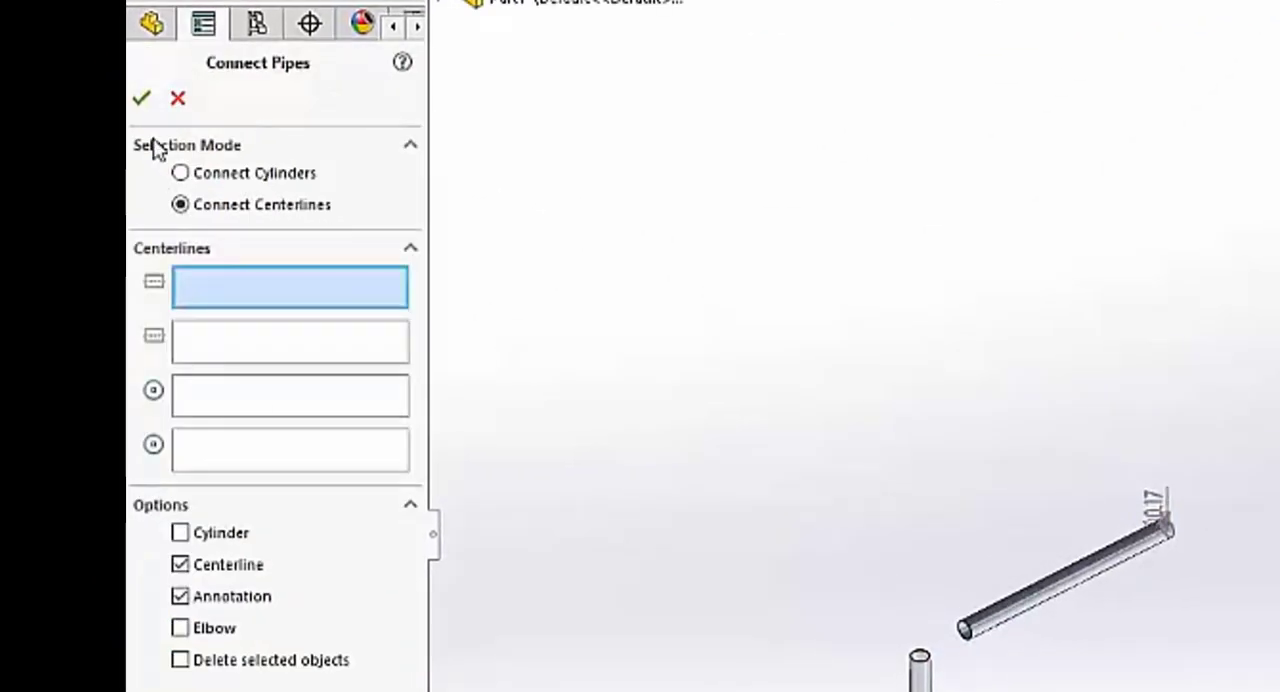
left_click(210, 176)
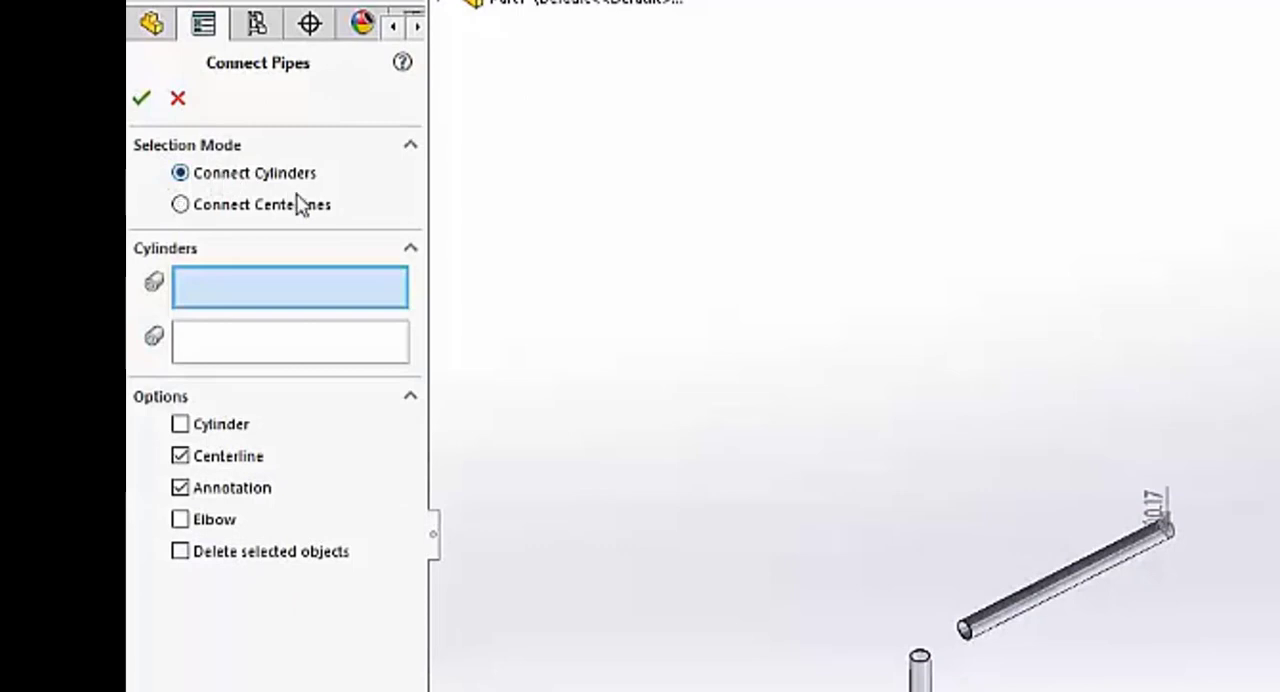
left_click(231, 208)
left_click(238, 180)
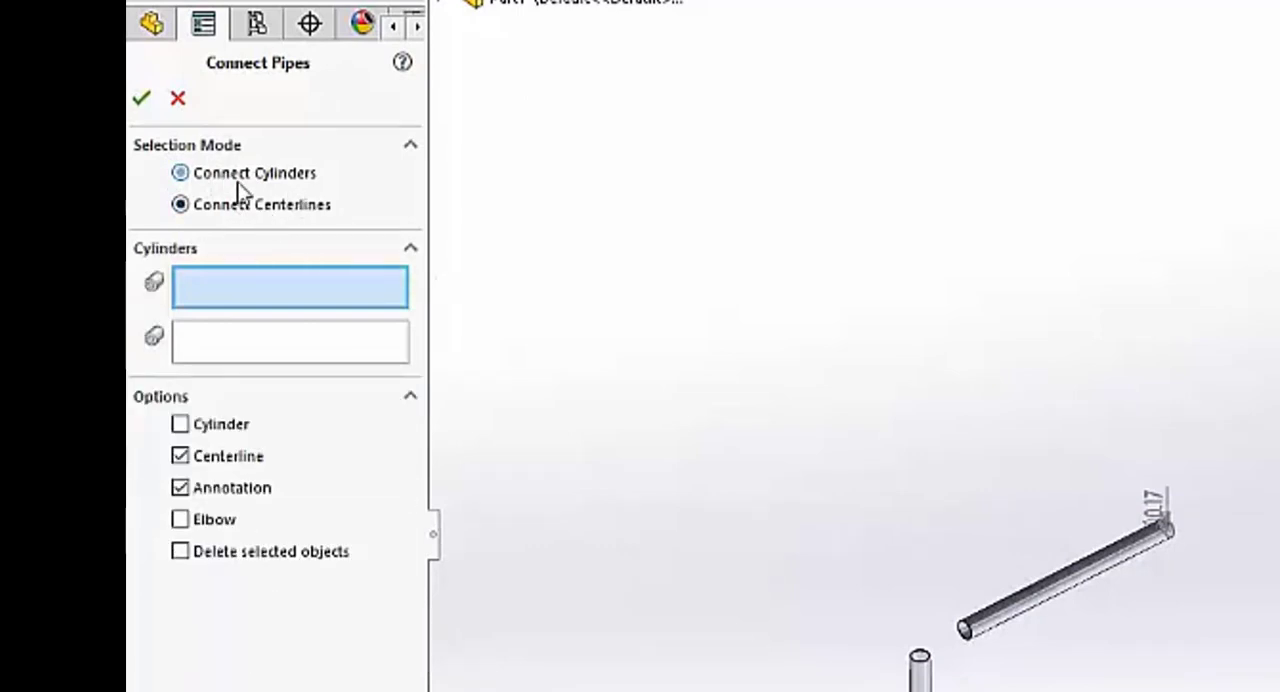
left_click(180, 424)
left_click(180, 524)
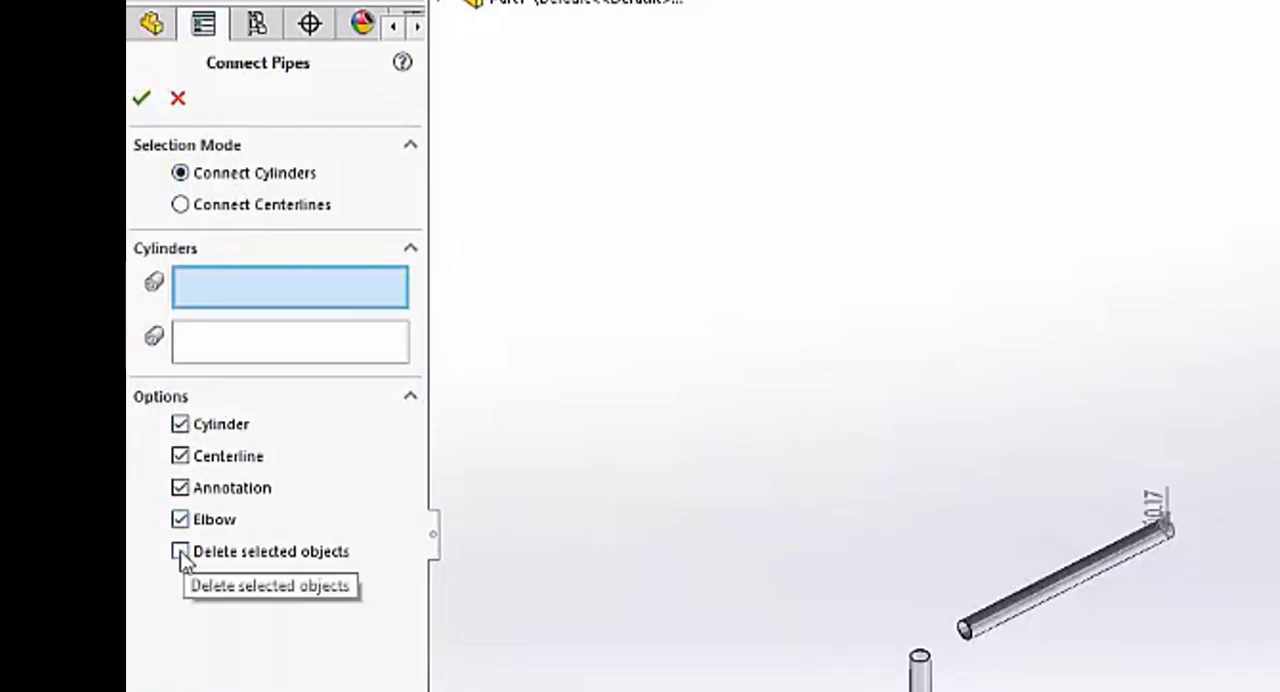
left_click(180, 552)
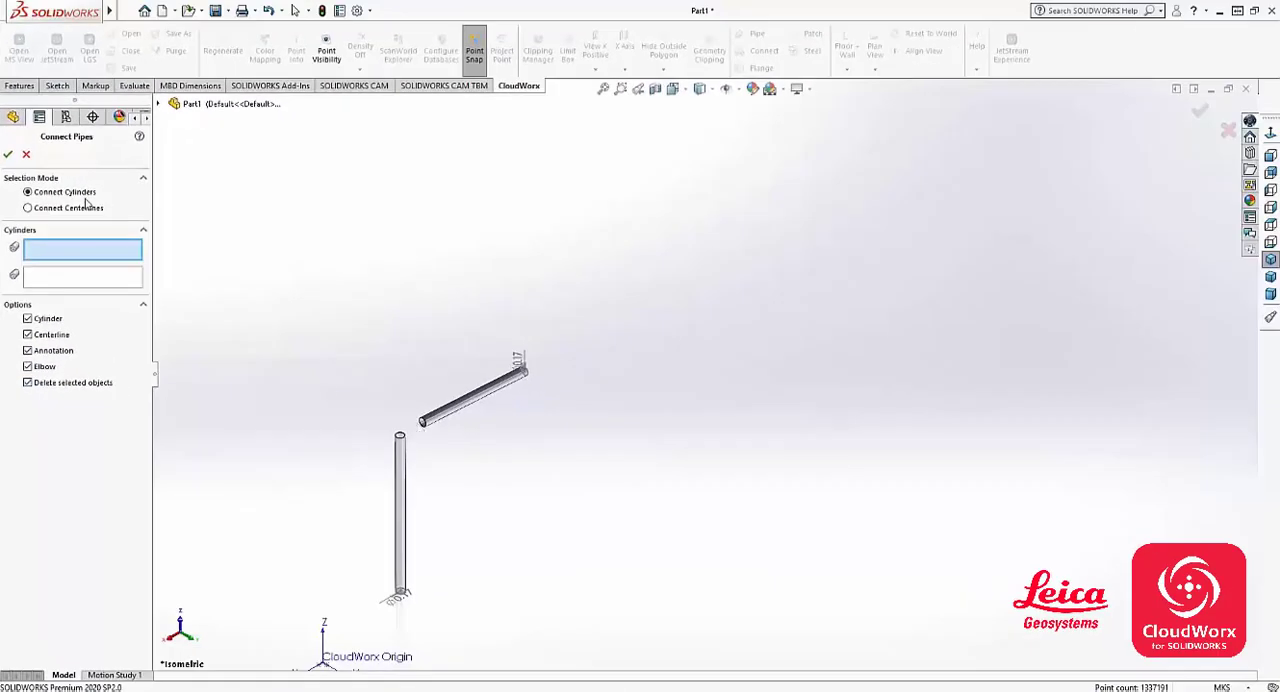
- Connect the vertical cylinder to the near end of the horizontal cylinder with an elbow
left_click(401, 452)
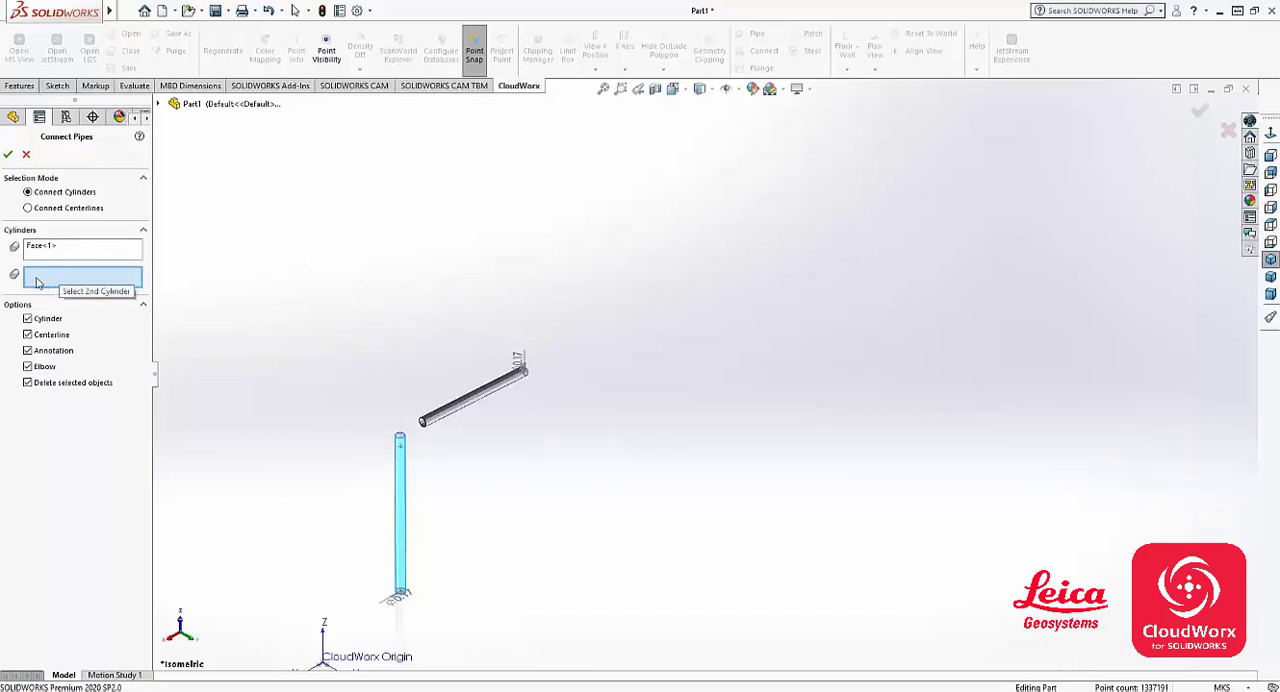
left_click(432, 421)
right_click(431, 418)
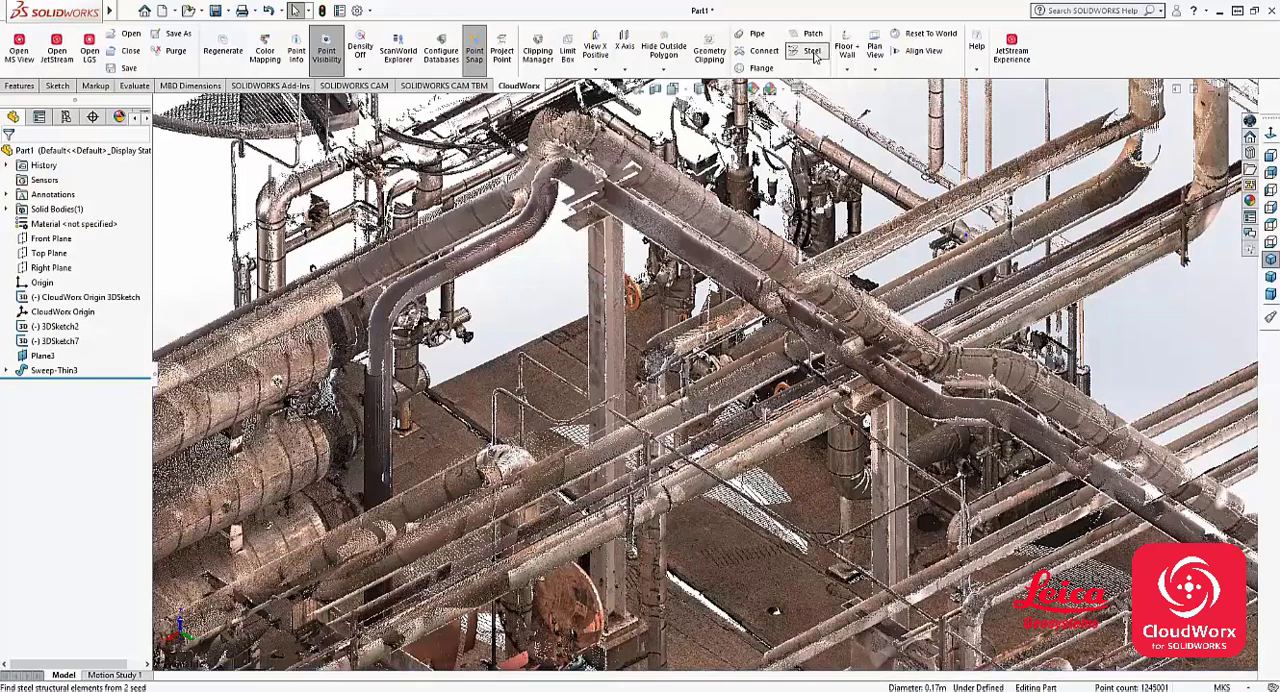
- Set up Fit Steel with the I-Beam (Wide flange) section type and the UnitedStates steel catalog
left_click(813, 52)
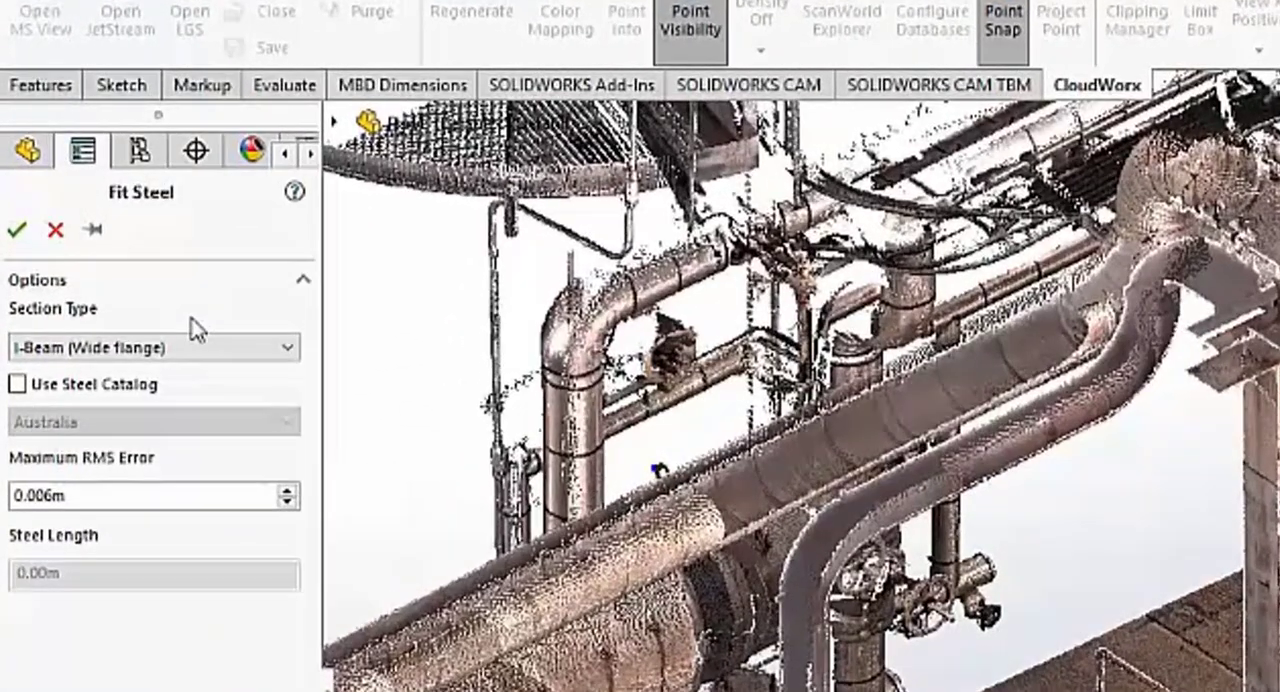
left_click(138, 350)
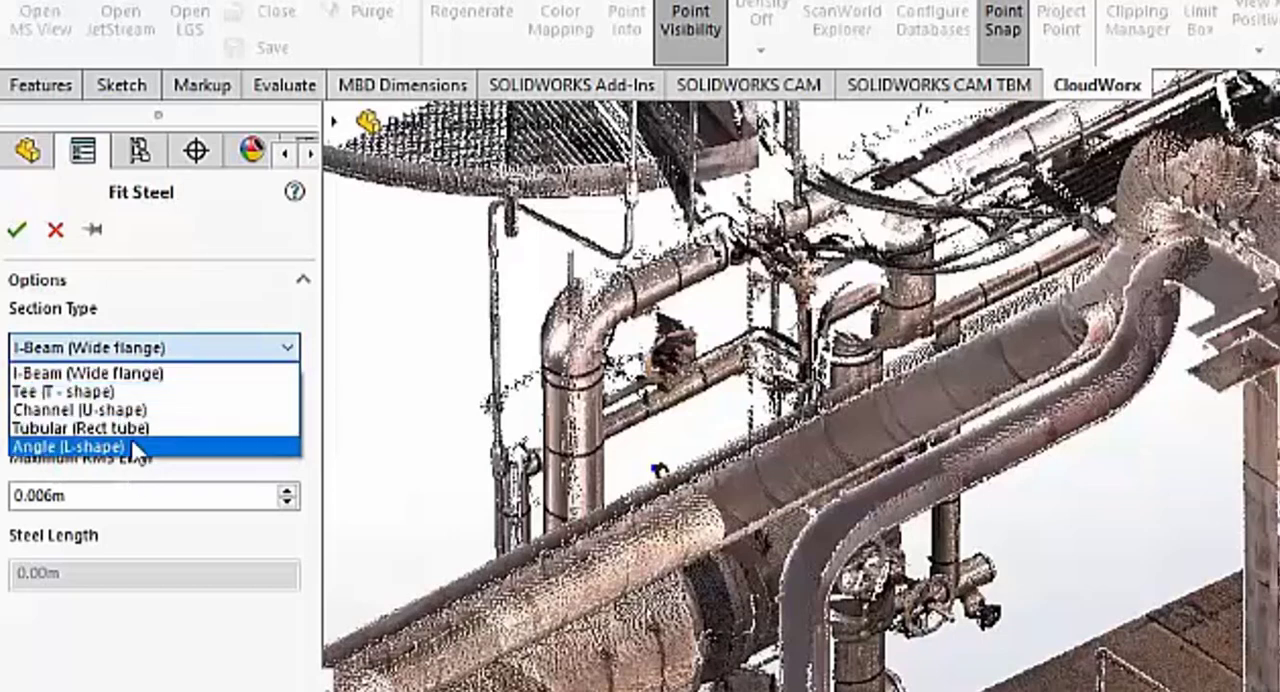
left_click(113, 377)
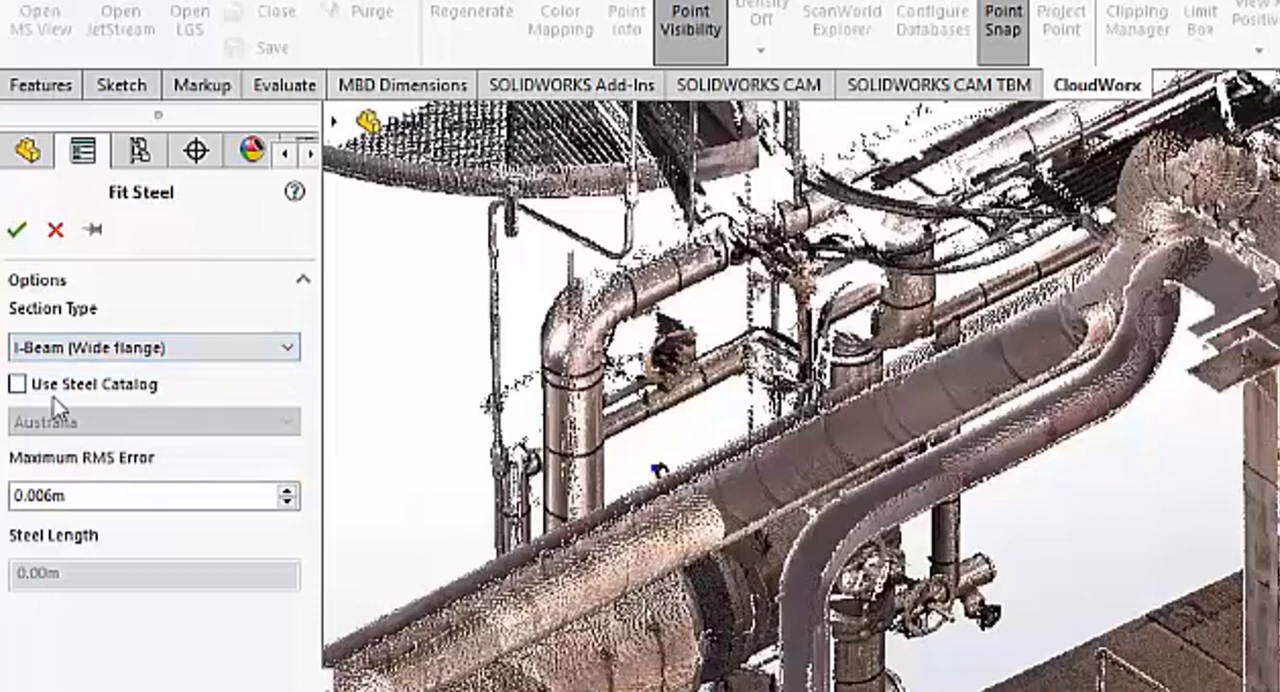
left_click(86, 387)
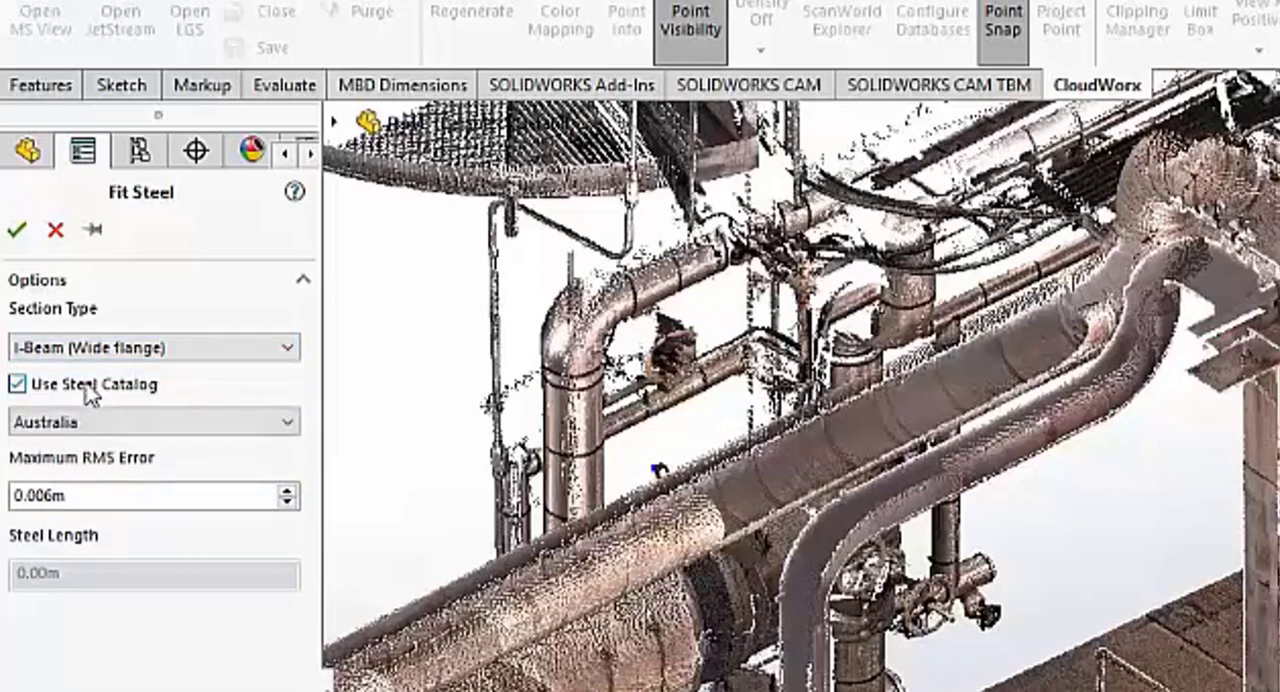
left_click(115, 421)
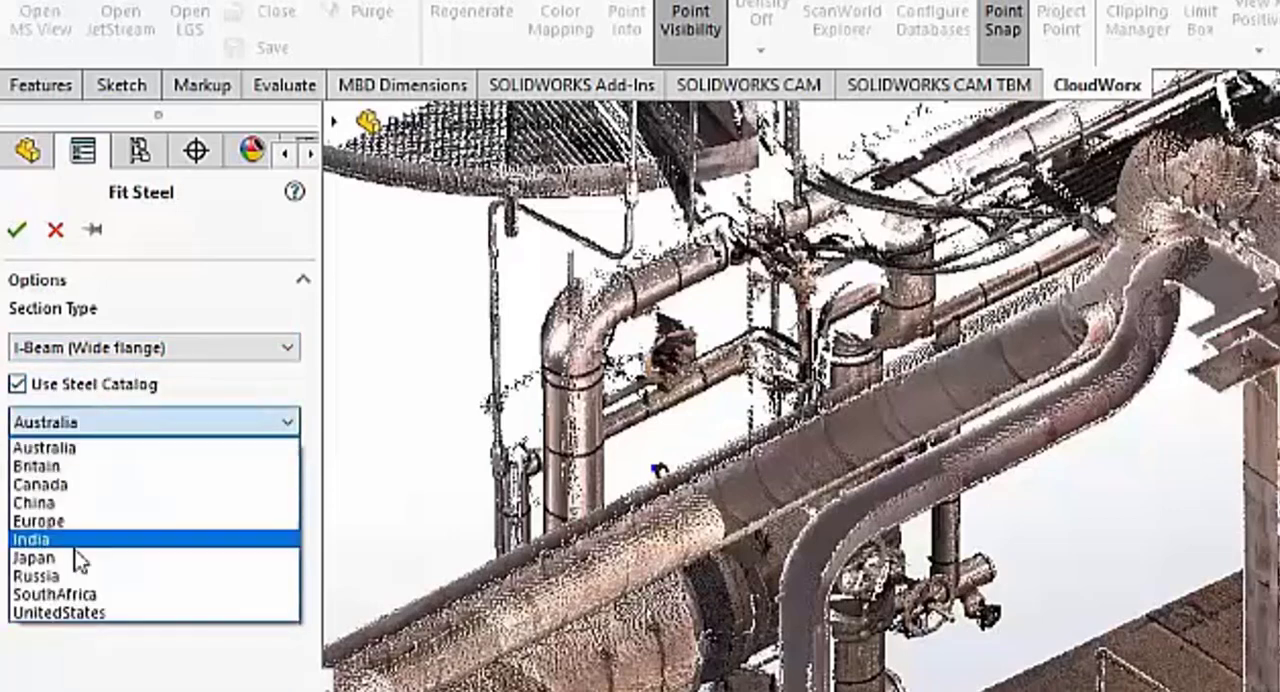
left_click(86, 613)
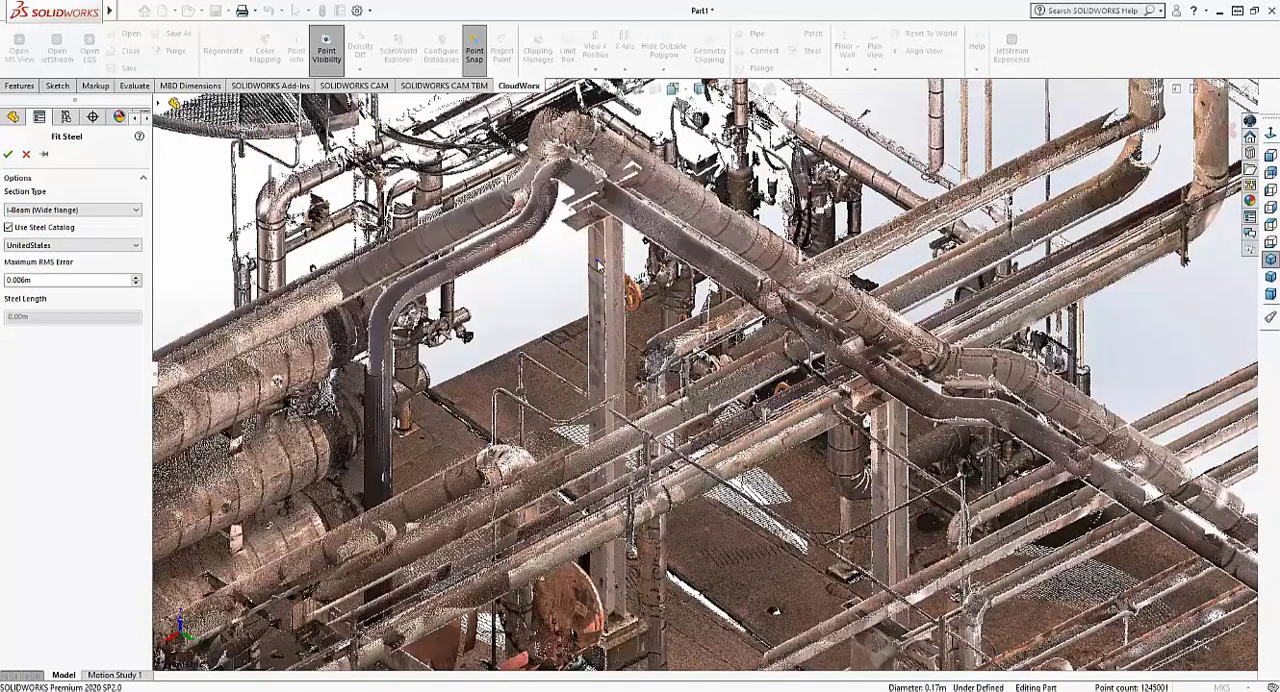
- Fit an I-beam about 3.05 m long between two points along the tall vertical steel column, using the closest-matching HP8 section from the parts table
left_click(597, 263)
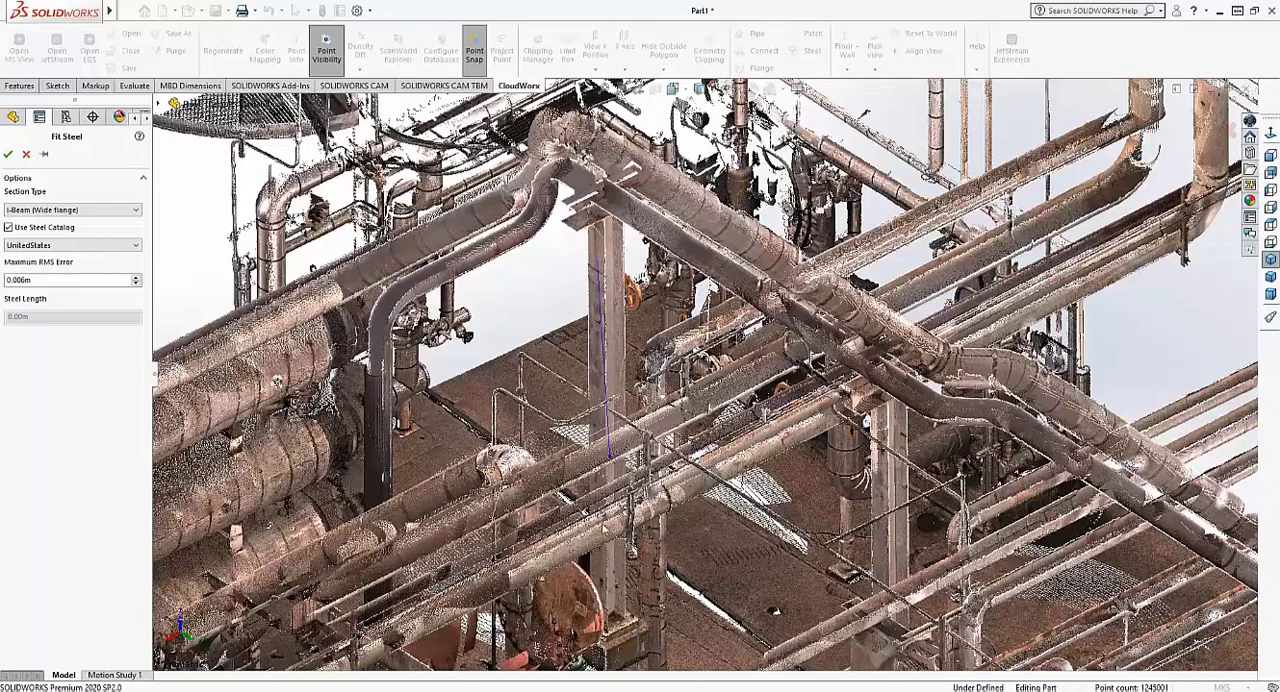
left_click(598, 578)
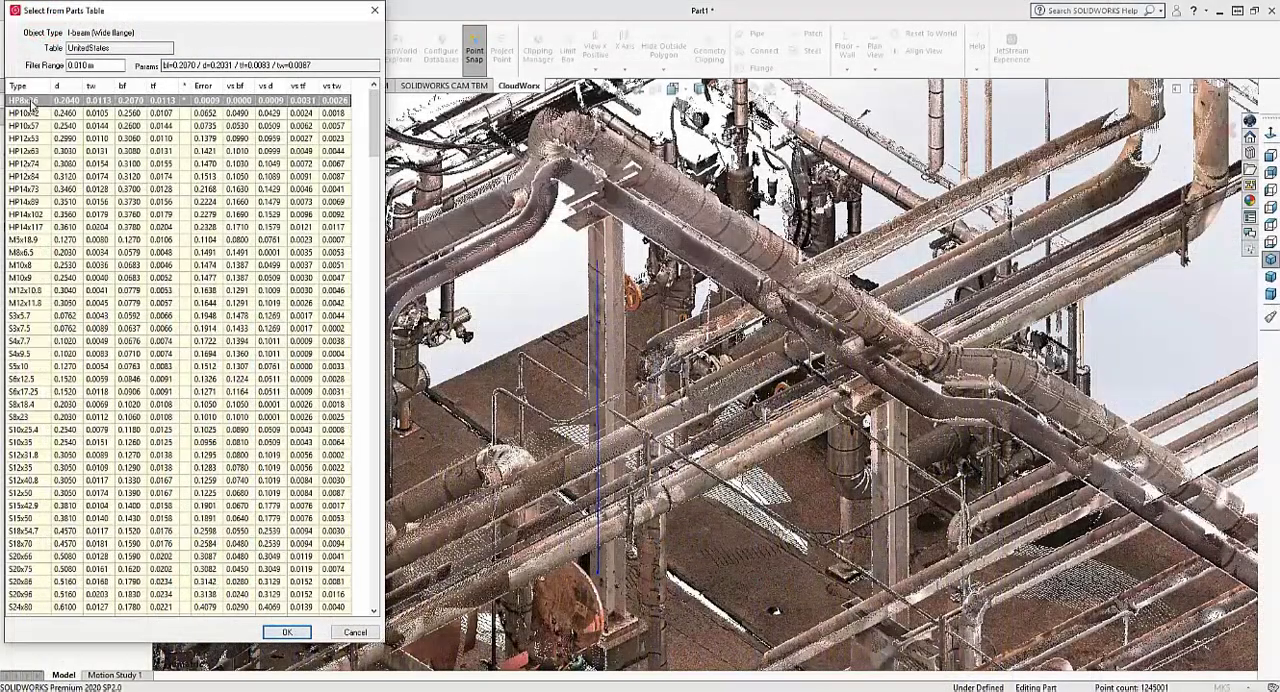
left_click(287, 632)
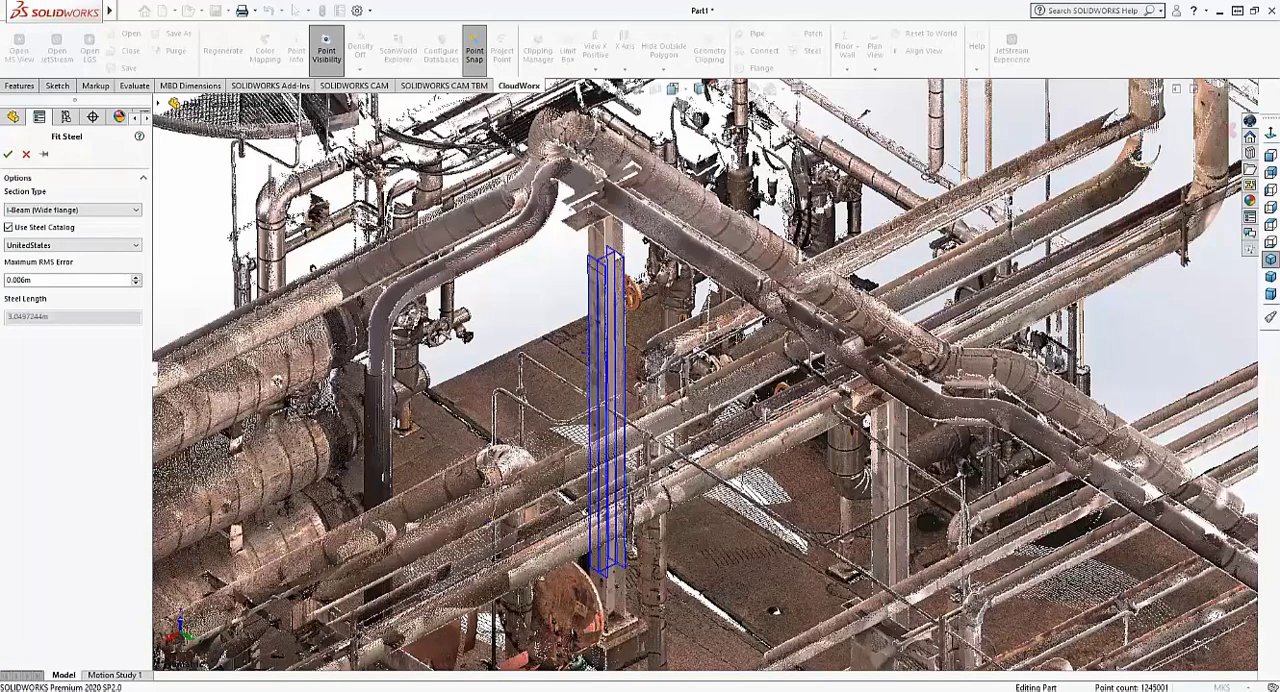
left_click(8, 153)
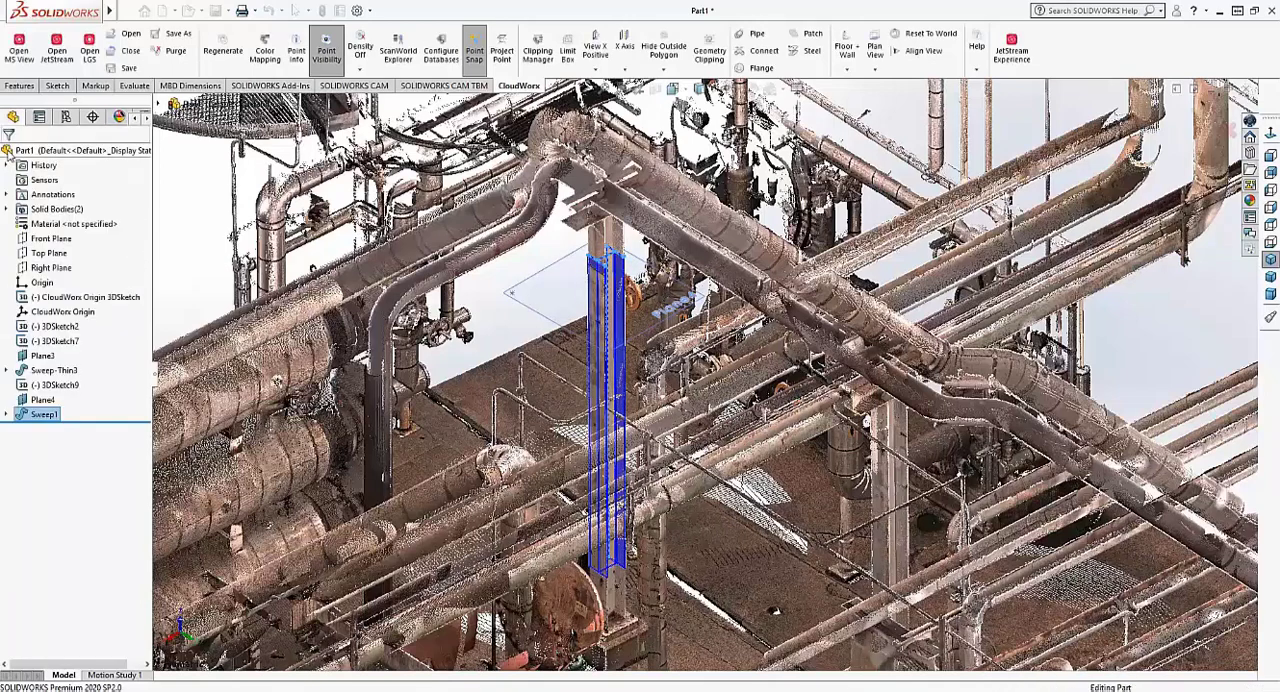